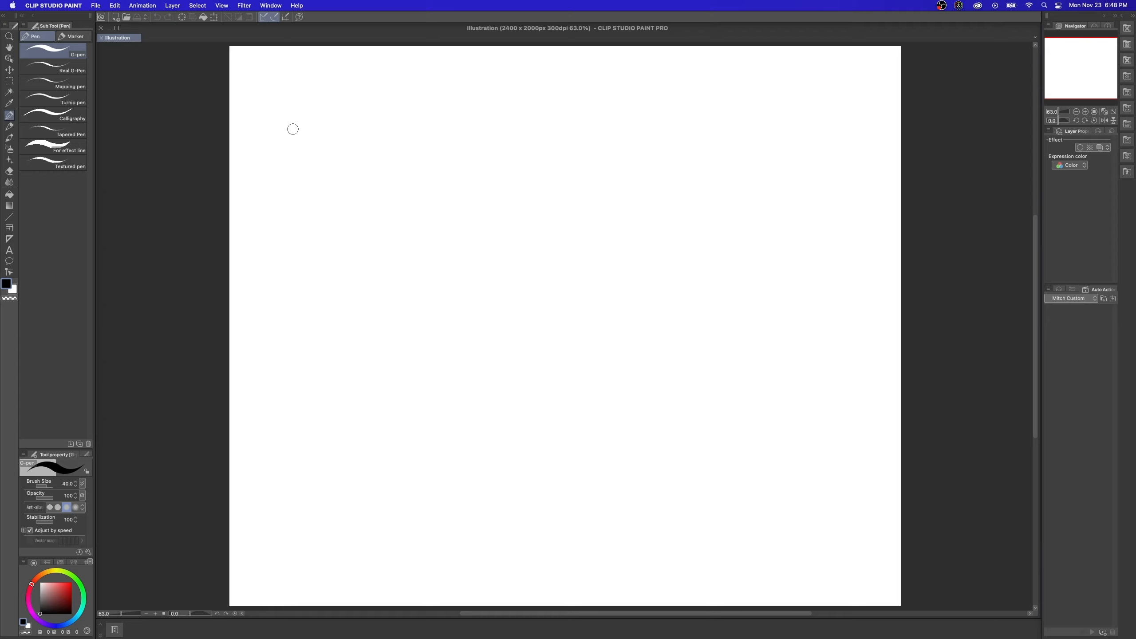
Show the Quick Access palette and look through its default Set 1
click(272, 7)
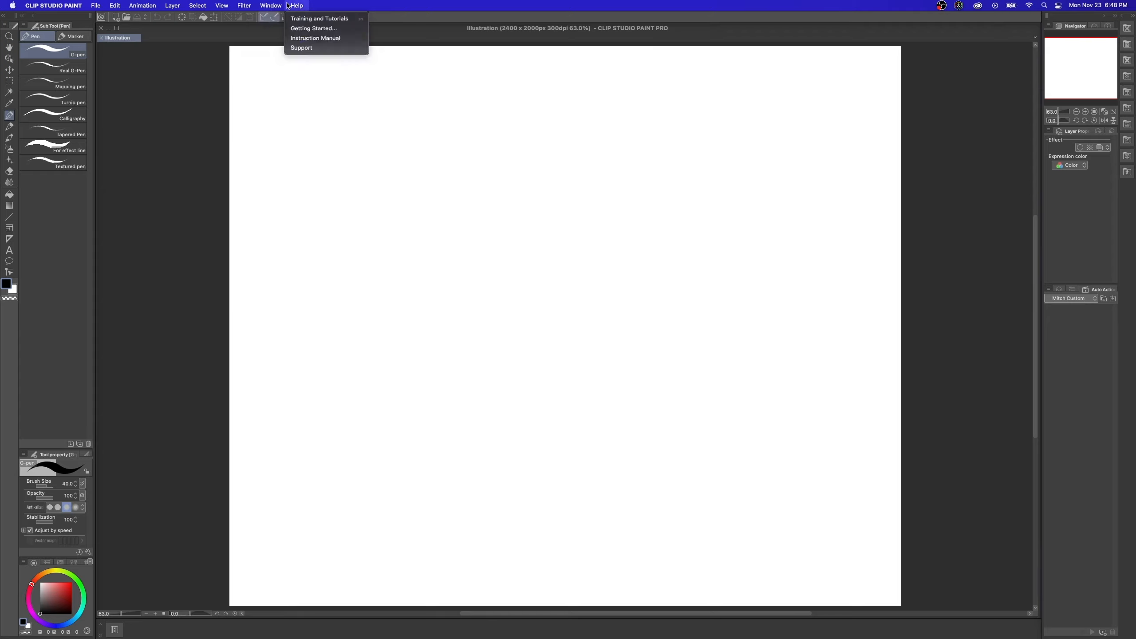
click(278, 97)
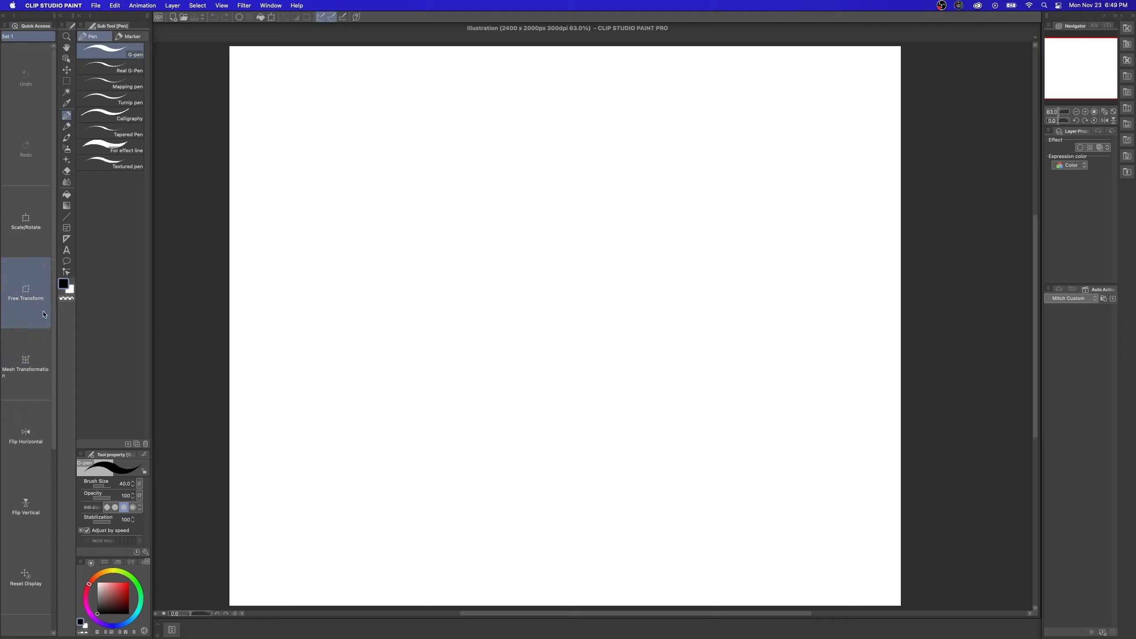
drag(54, 322, 45, 176)
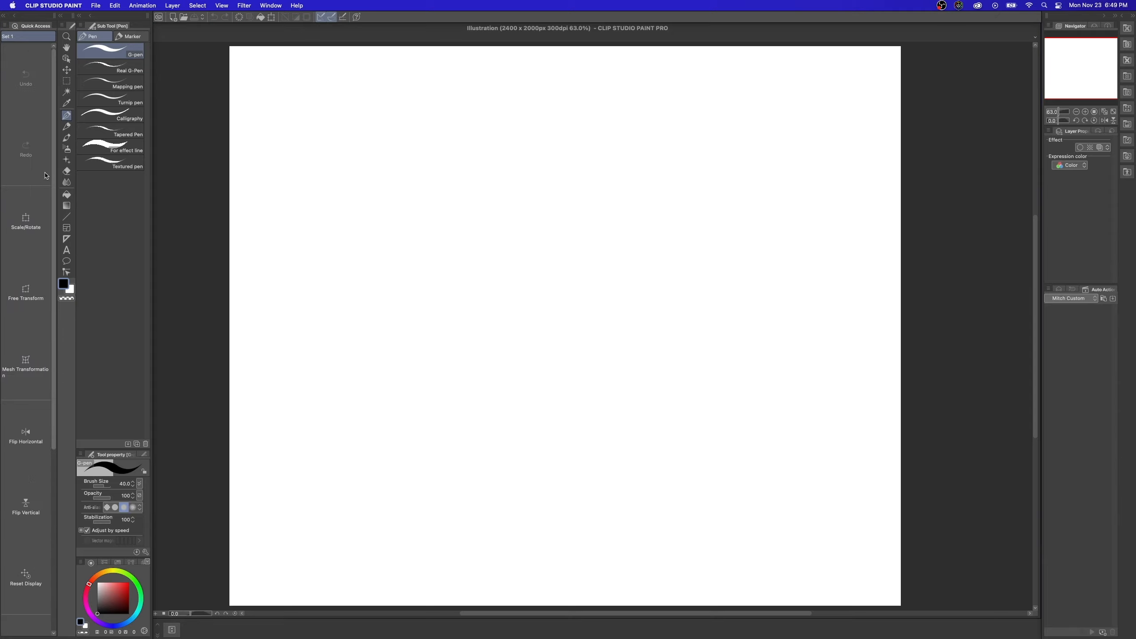
Create a new Quick Access set named Test
click(37, 36)
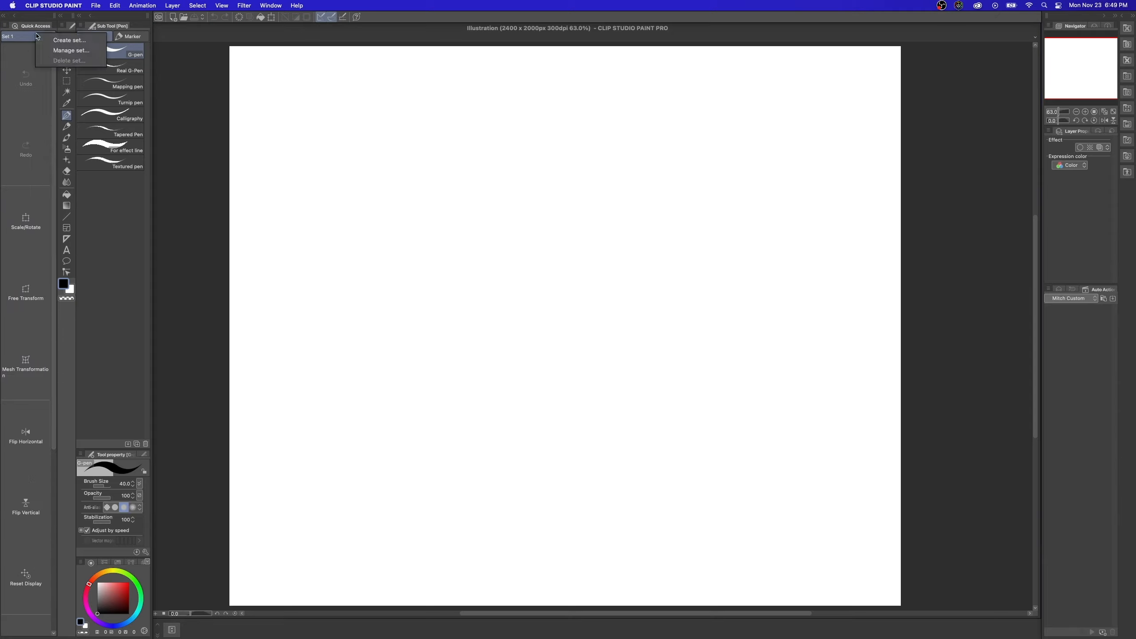
click(67, 41)
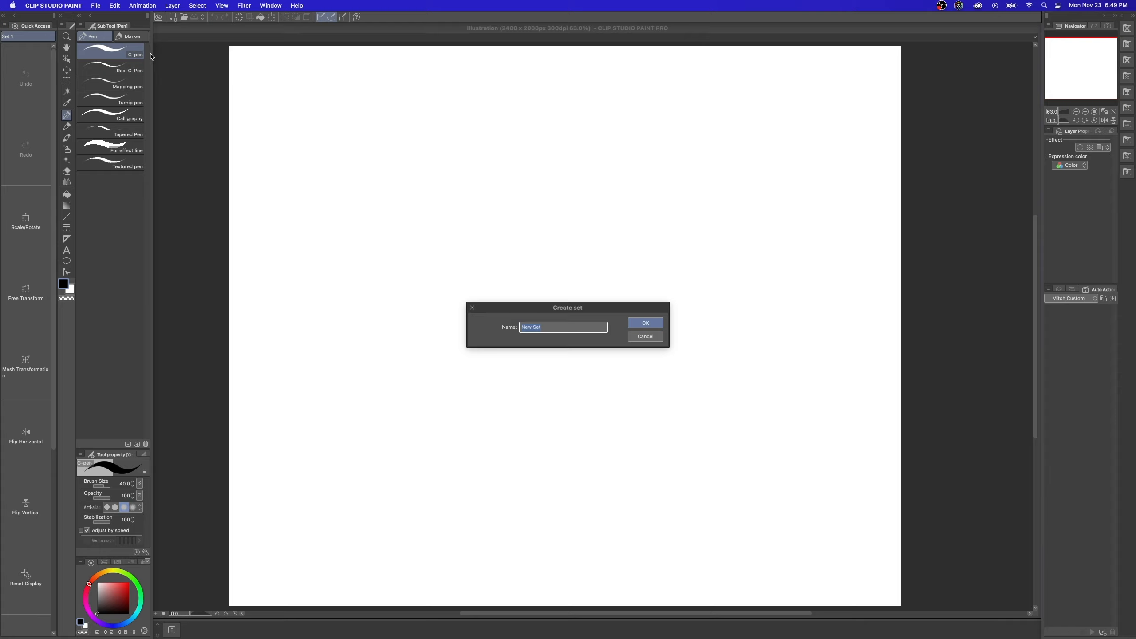
key(Return)
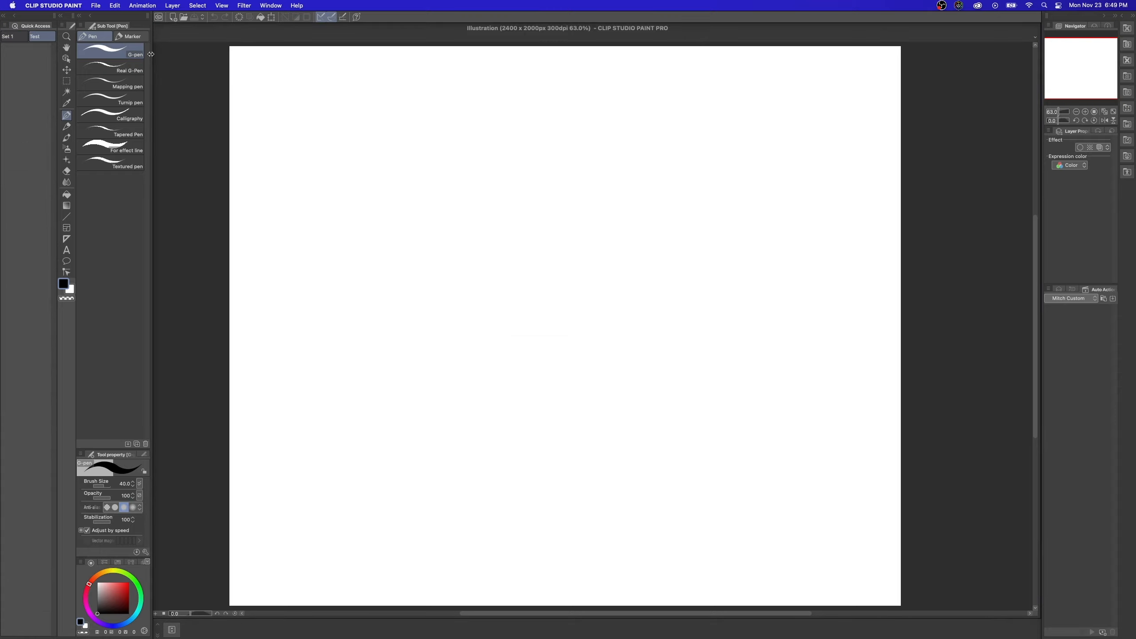
right_click(34, 66)
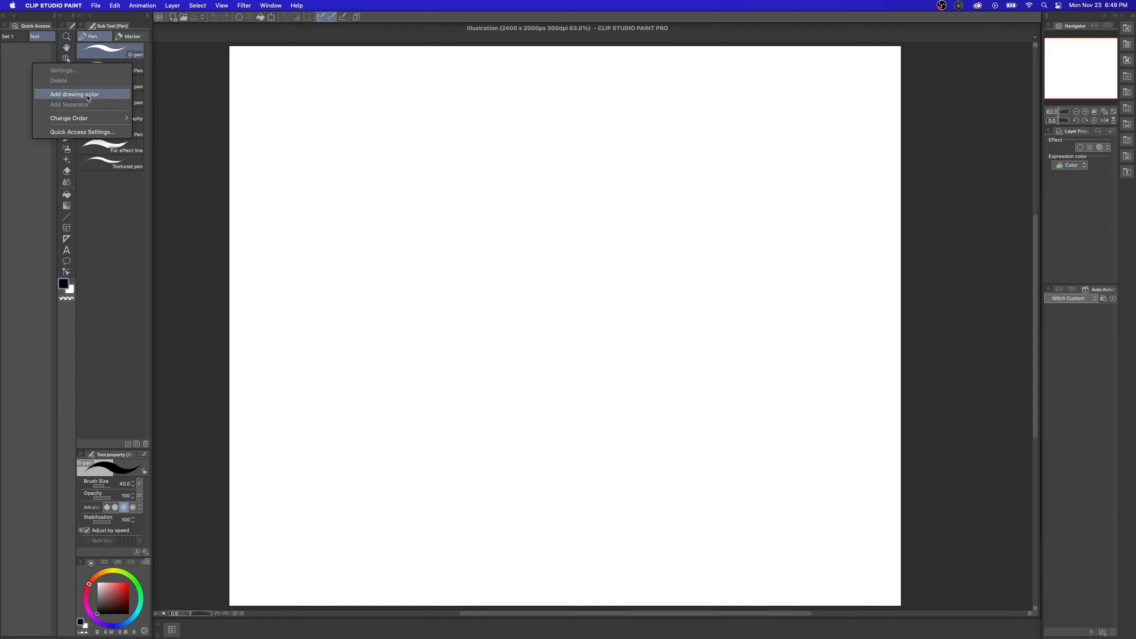
click(31, 123)
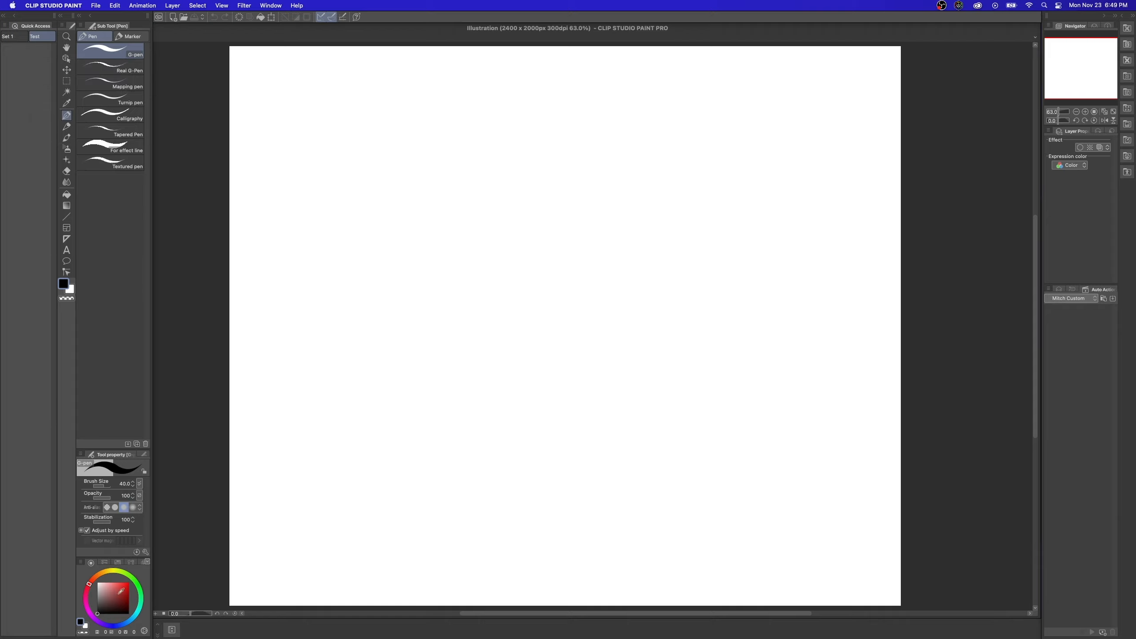
Paint bright red G-pen strokes on the canvas and add that red to the Test set as a drawing color
click(128, 582)
drag(320, 221, 551, 200)
drag(348, 226, 592, 211)
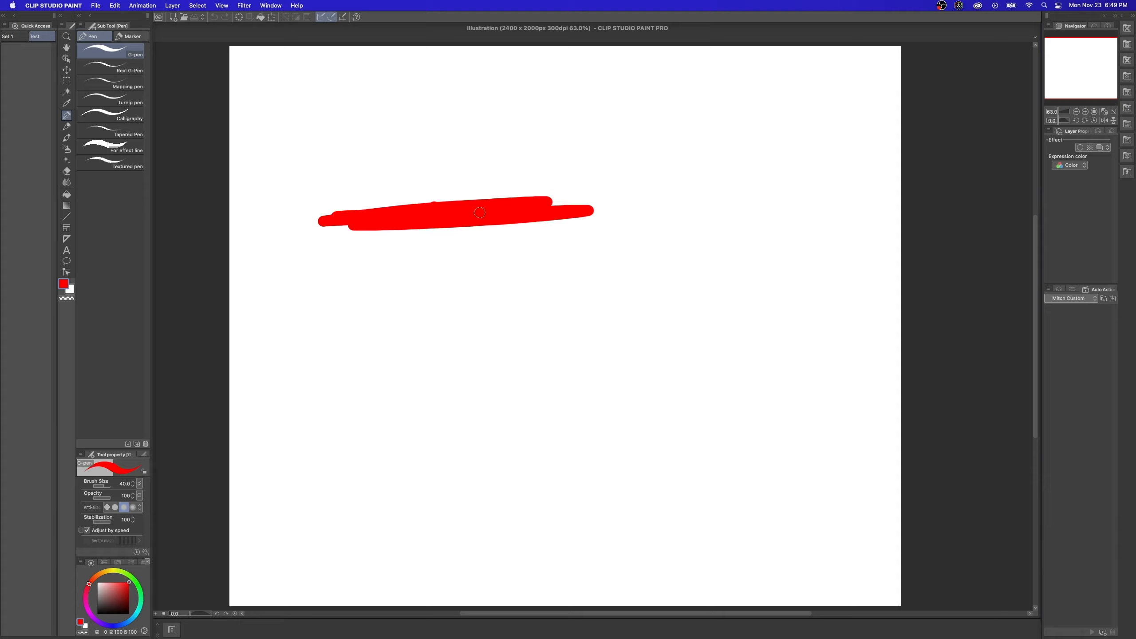
right_click(43, 101)
click(66, 129)
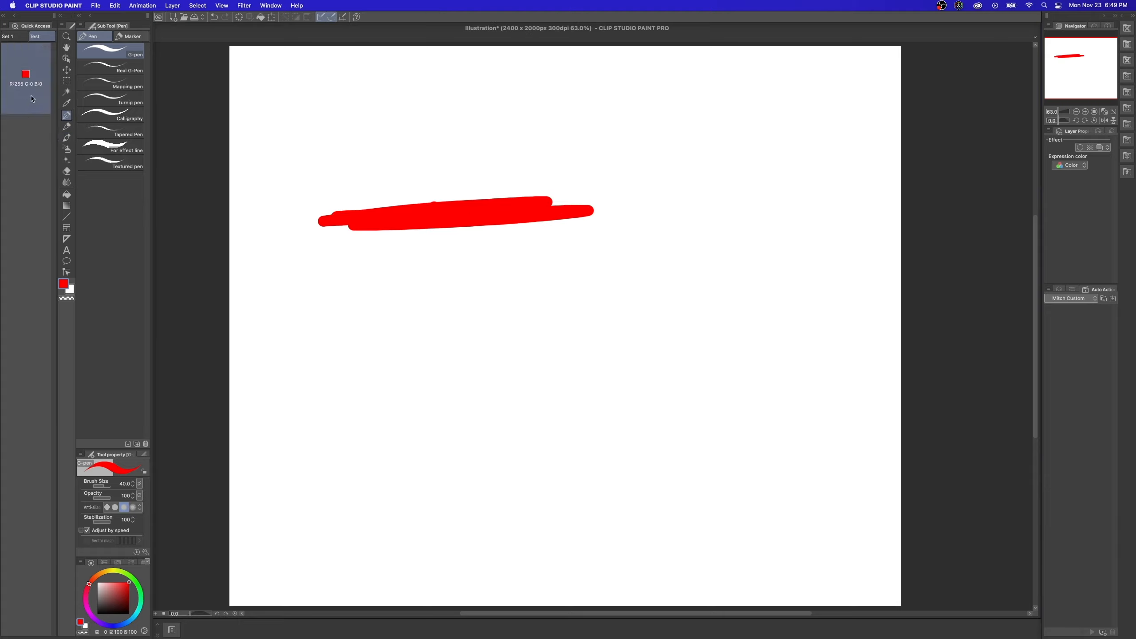
Paint a blue G-pen stroke below the red one and add that blue to the Test set as a drawing color
click(117, 627)
mouse_move(459, 375)
mouse_down()
mouse_move(638, 354)
mouse_move(541, 349)
mouse_move(637, 349)
mouse_up()
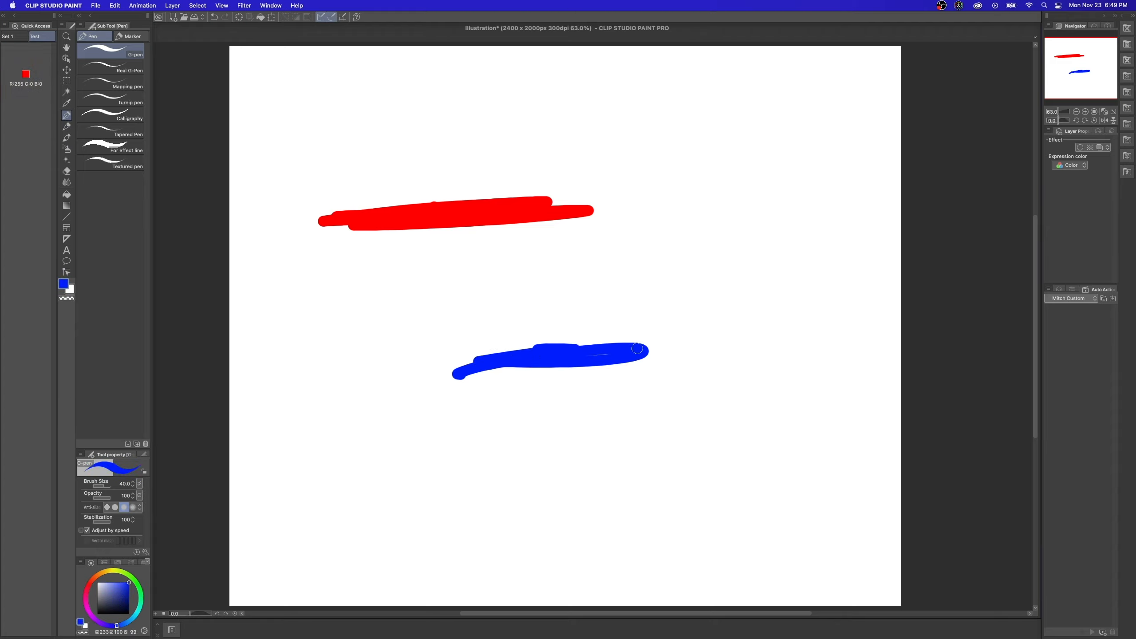
right_click(29, 148)
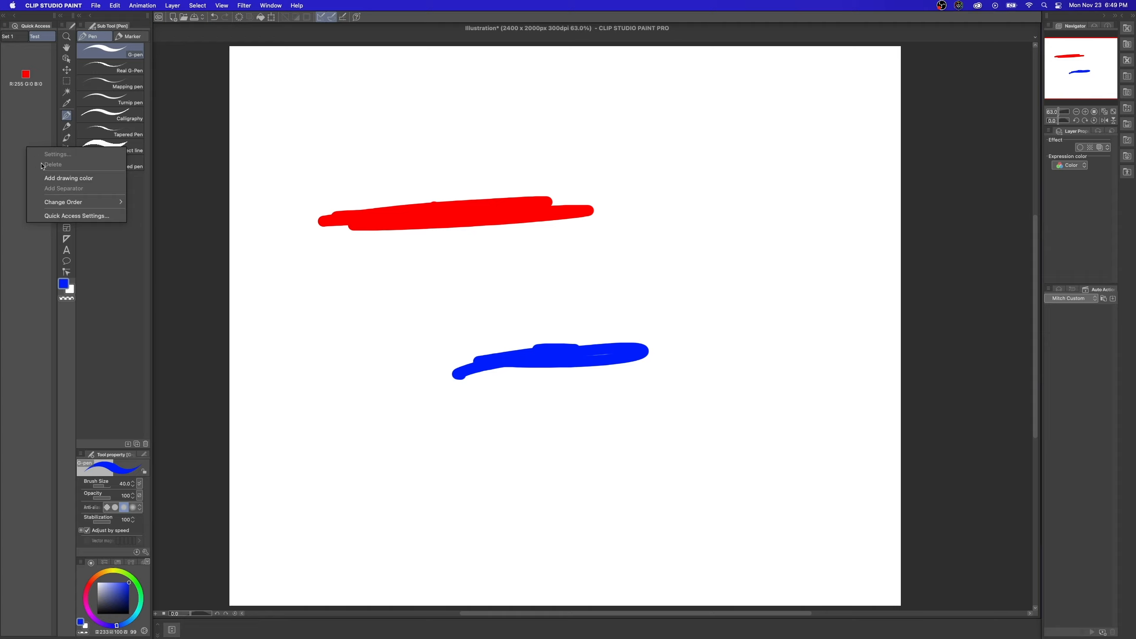
click(63, 177)
Paint another blue stroke, then use the saved Quick Access red to paint zigzag strokes in the middle of the canvas
drag(515, 276, 732, 275)
click(23, 87)
mouse_move(435, 271)
mouse_down()
mouse_move(395, 321)
mouse_move(467, 342)
mouse_up()
drag(579, 402, 569, 333)
Try filling the blank canvas background with red using the Fill tool, and undo the fill
key(g)
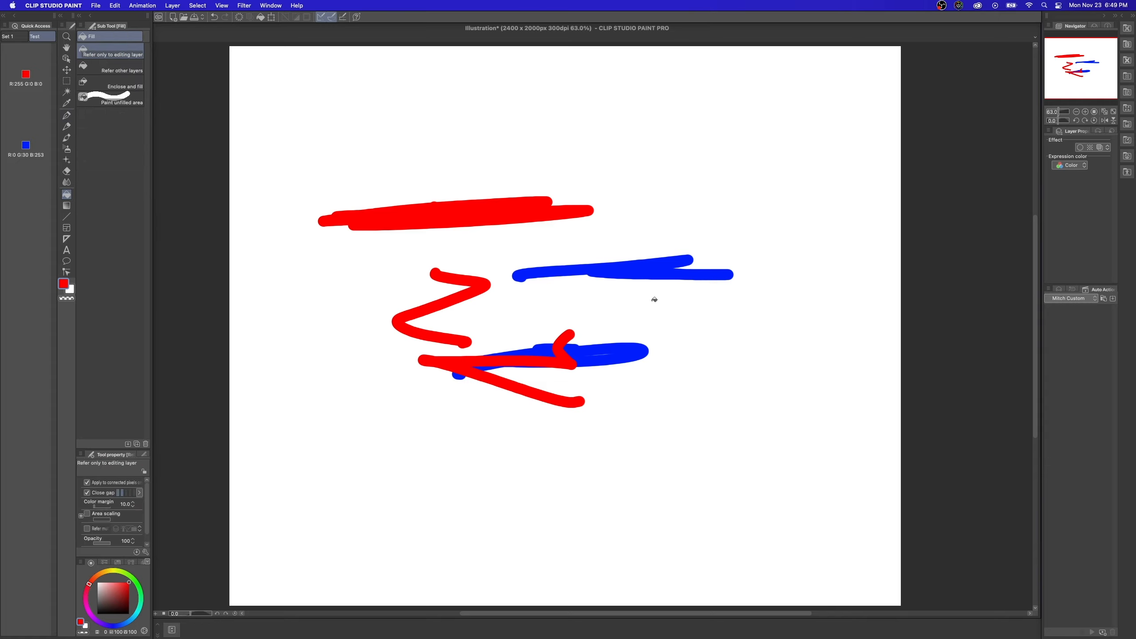
click(658, 310)
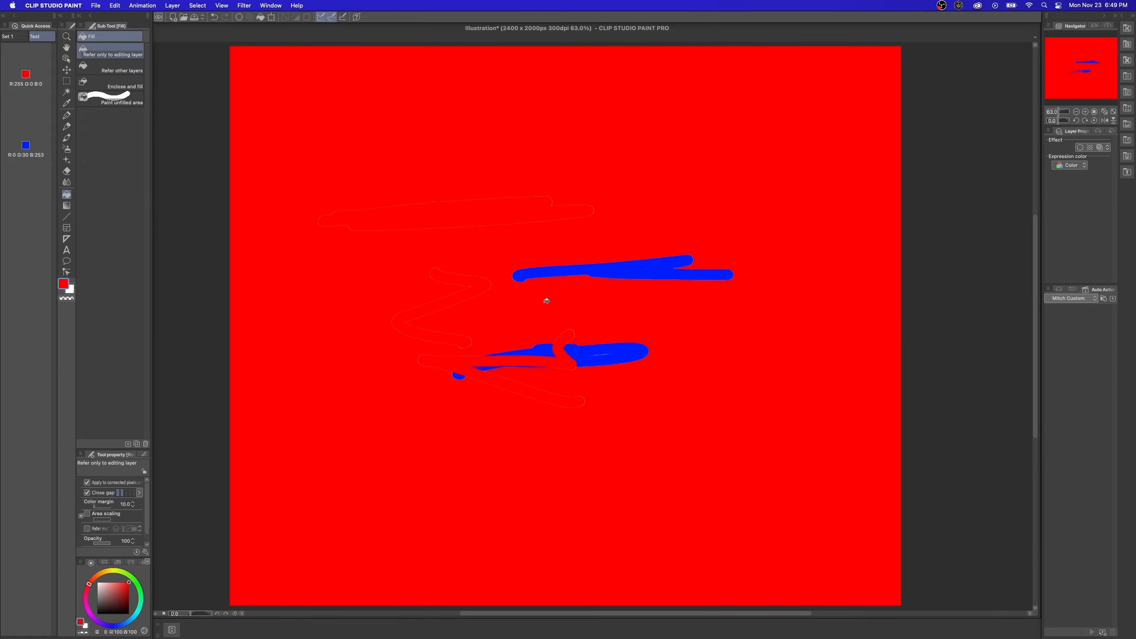
key(super+z)
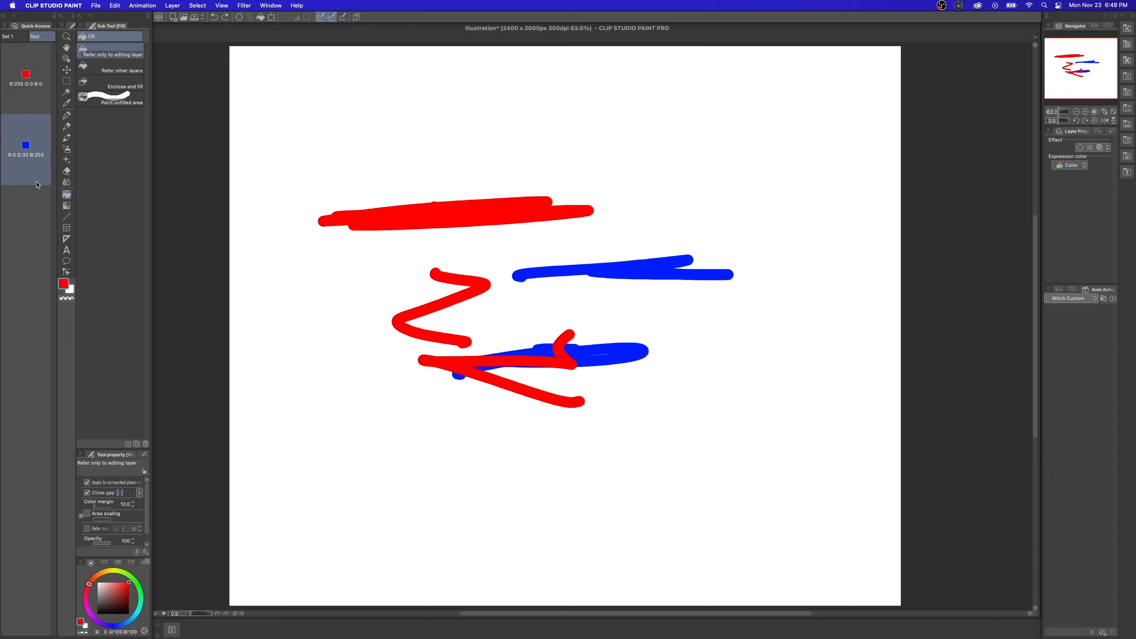
Delete the blue and red drawing colors from the Test set
right_click(33, 145)
click(54, 160)
right_click(26, 95)
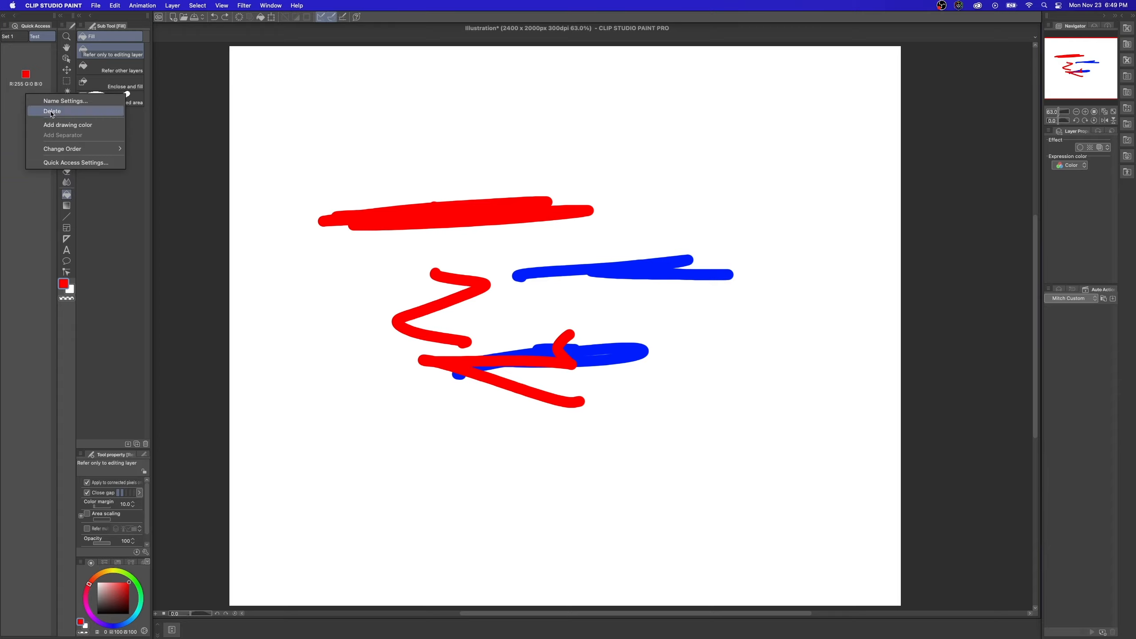
click(45, 112)
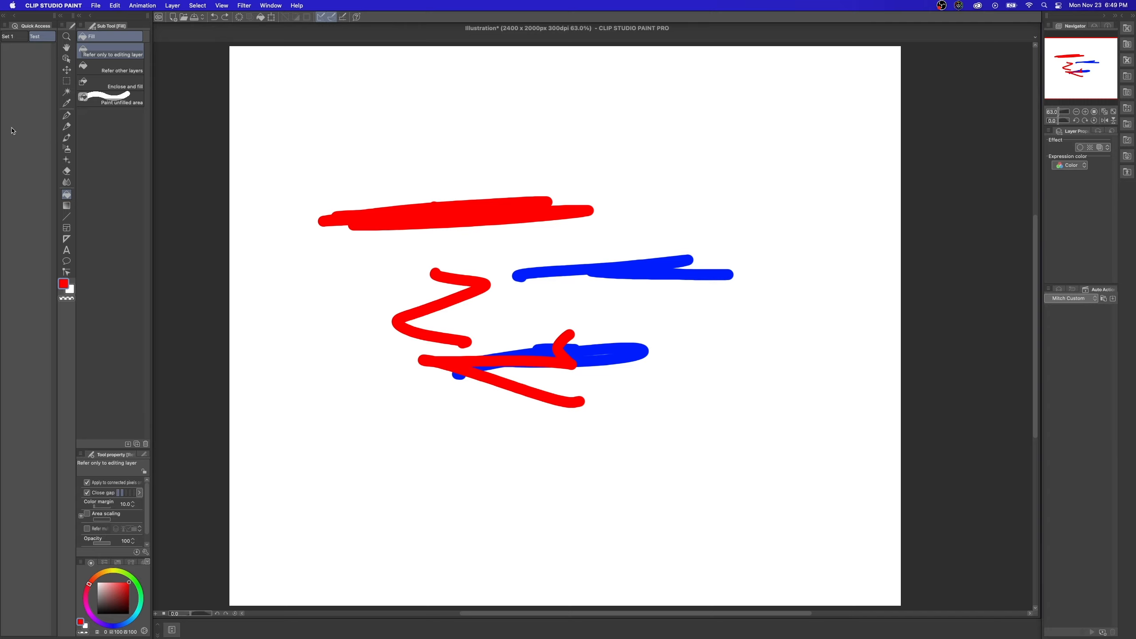
Add the Pen tool group to the Test set through the Quick Access Settings
right_click(19, 98)
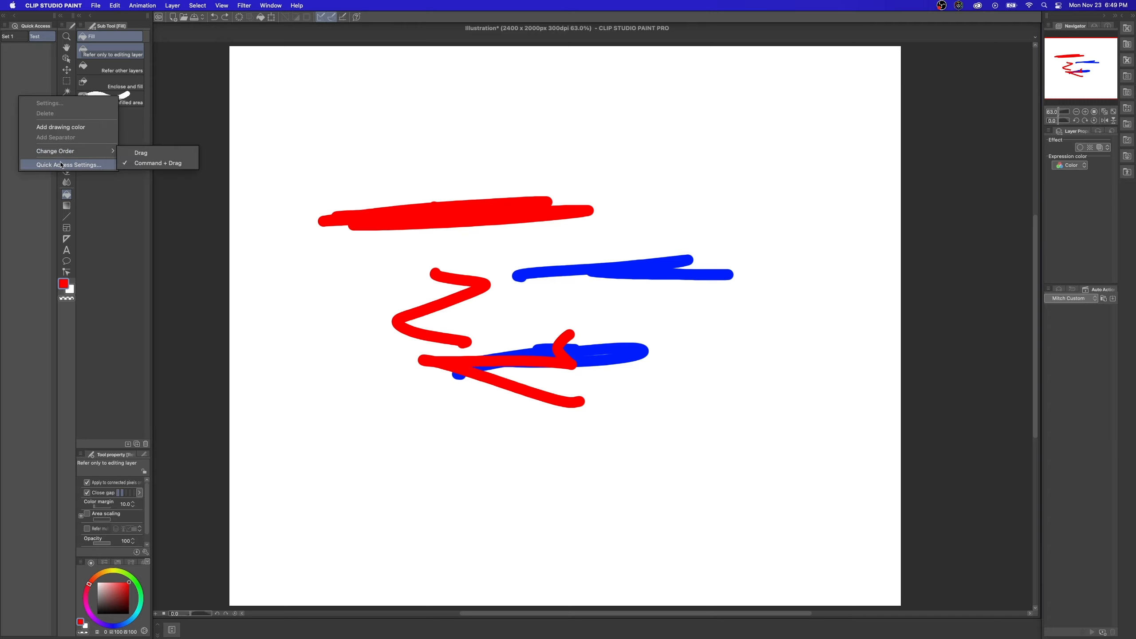
click(67, 165)
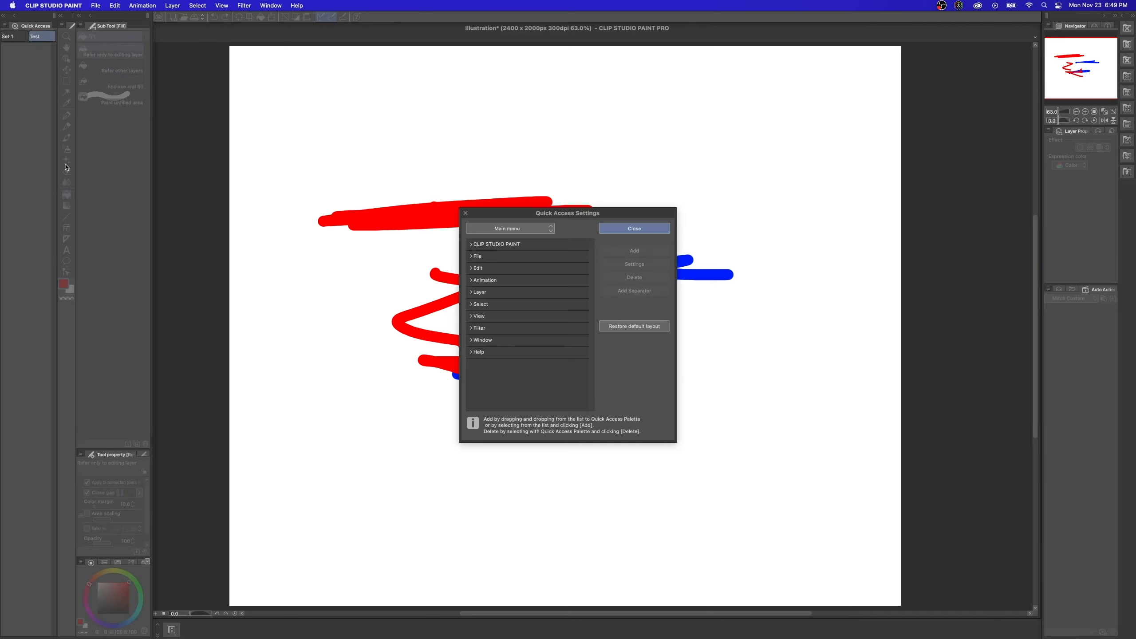
click(537, 229)
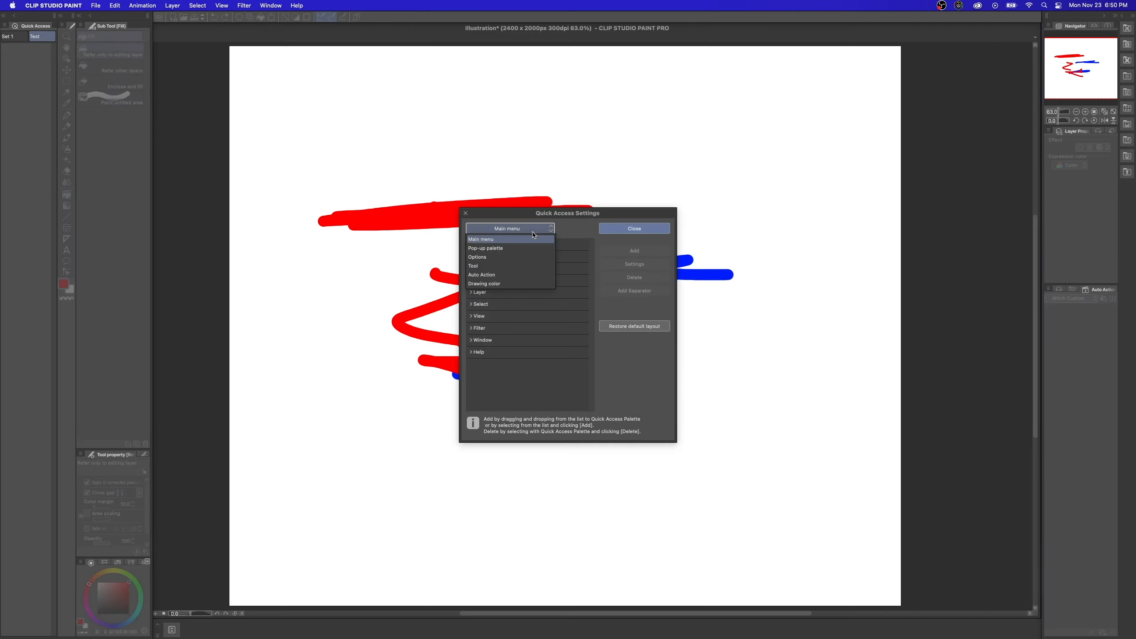
click(481, 267)
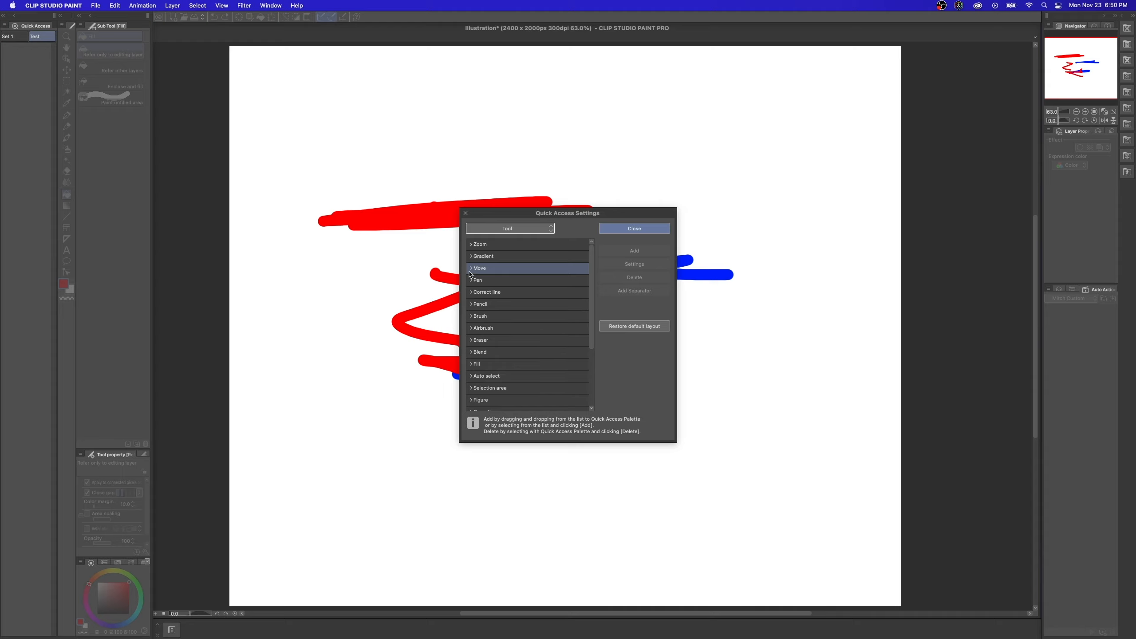
click(471, 279)
click(498, 294)
click(634, 251)
click(474, 280)
click(470, 280)
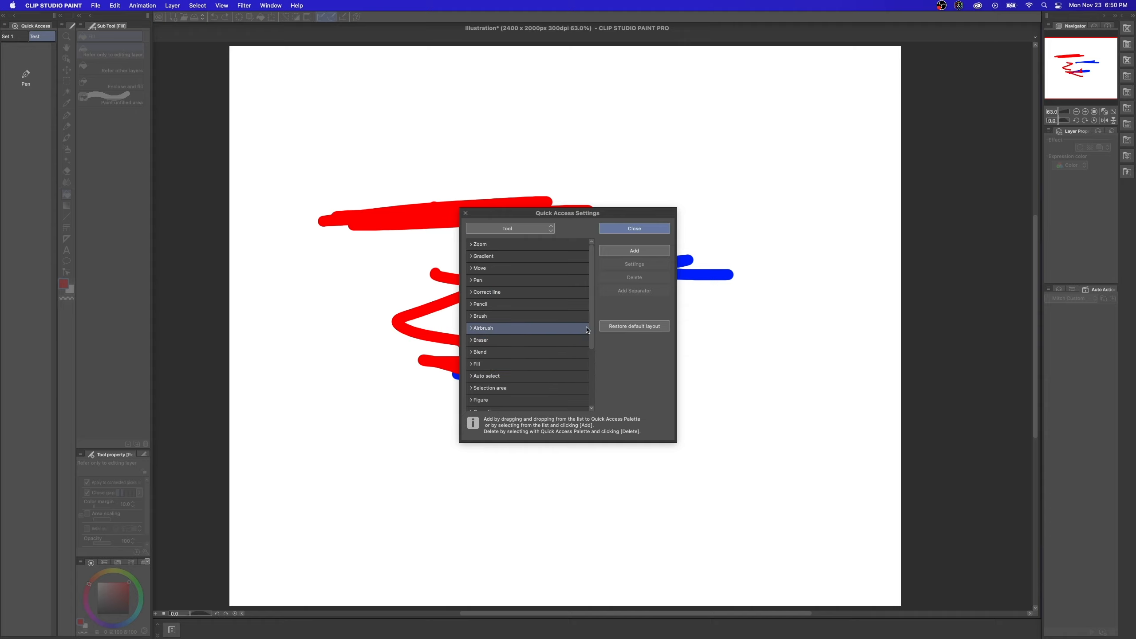
Add the Eraser tool group to the Test set and close the Quick Access Settings
scroll(587, 375, down, 4)
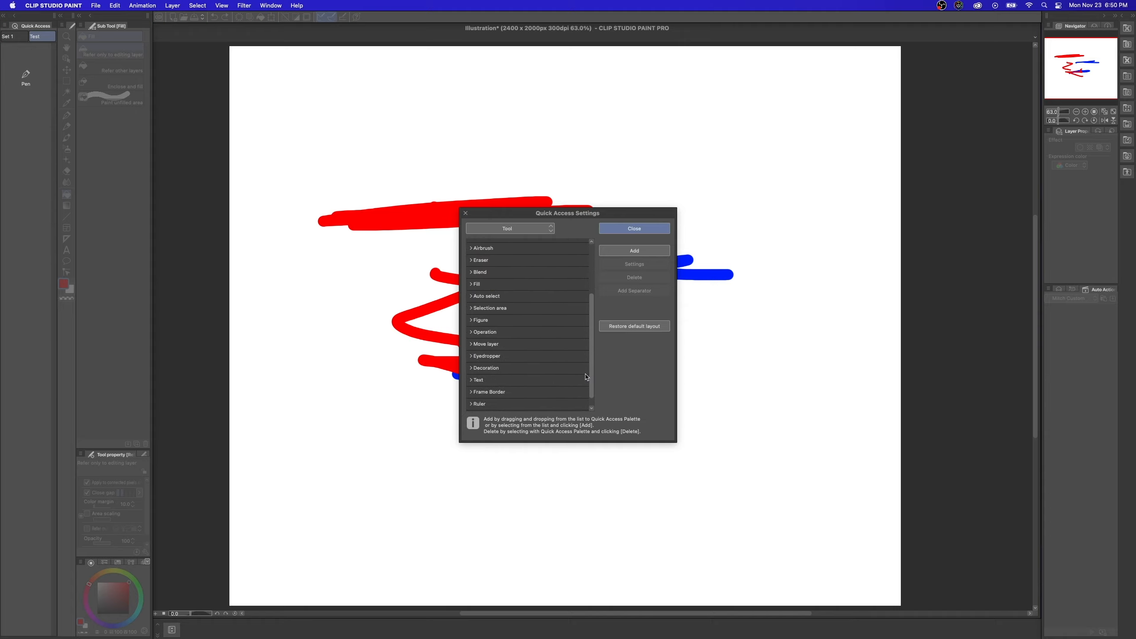
scroll(592, 369, up, 4)
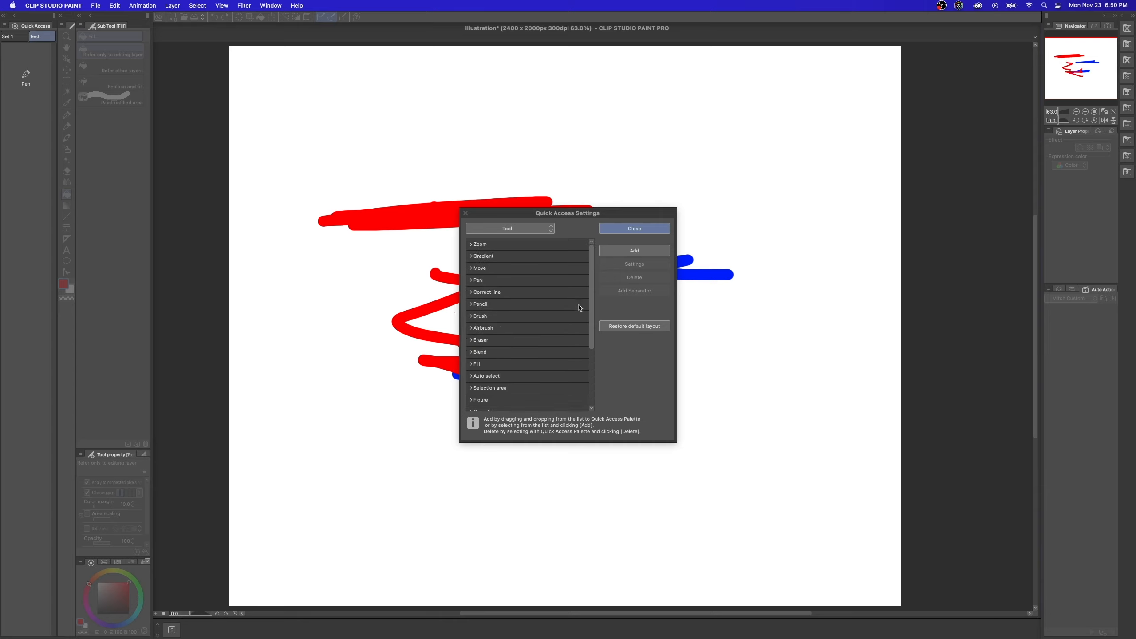
click(472, 336)
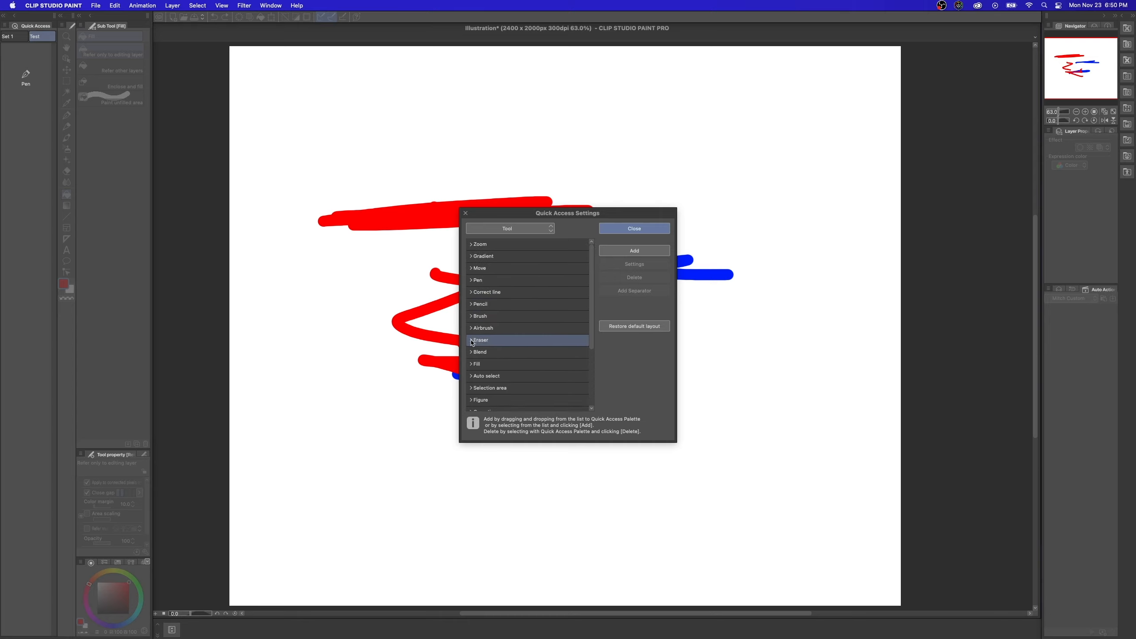
click(489, 351)
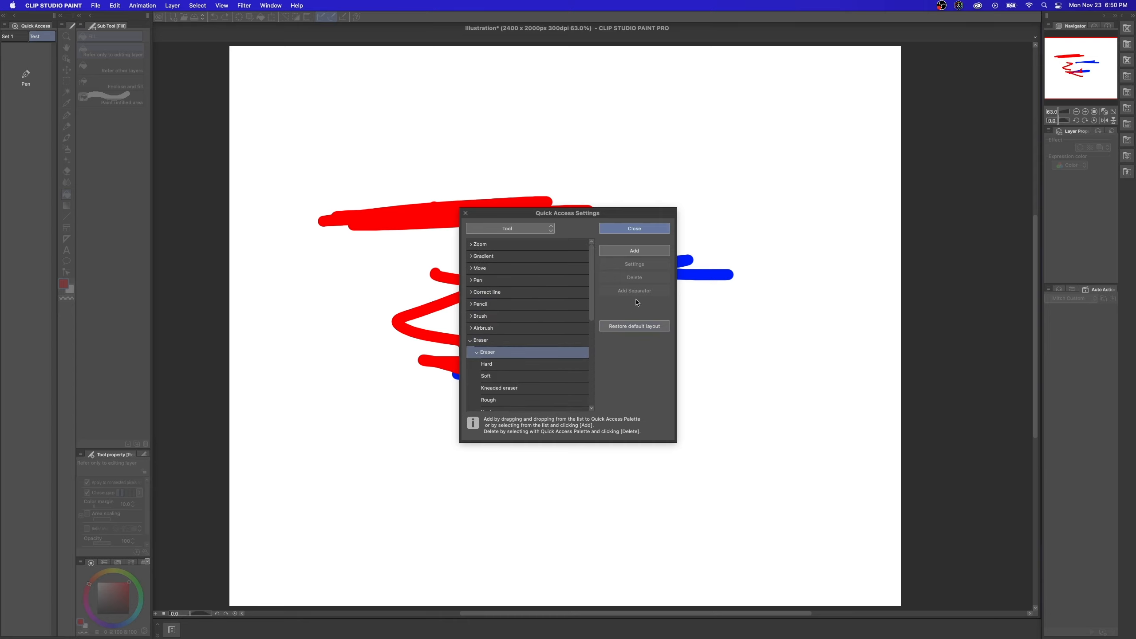
click(655, 254)
click(465, 213)
Draw a wavy red stroke above the others with the Quick Access Pen and erase part of it with the Quick Access Eraser
click(25, 78)
mouse_move(321, 140)
mouse_down()
mouse_move(403, 126)
mouse_move(510, 138)
mouse_up()
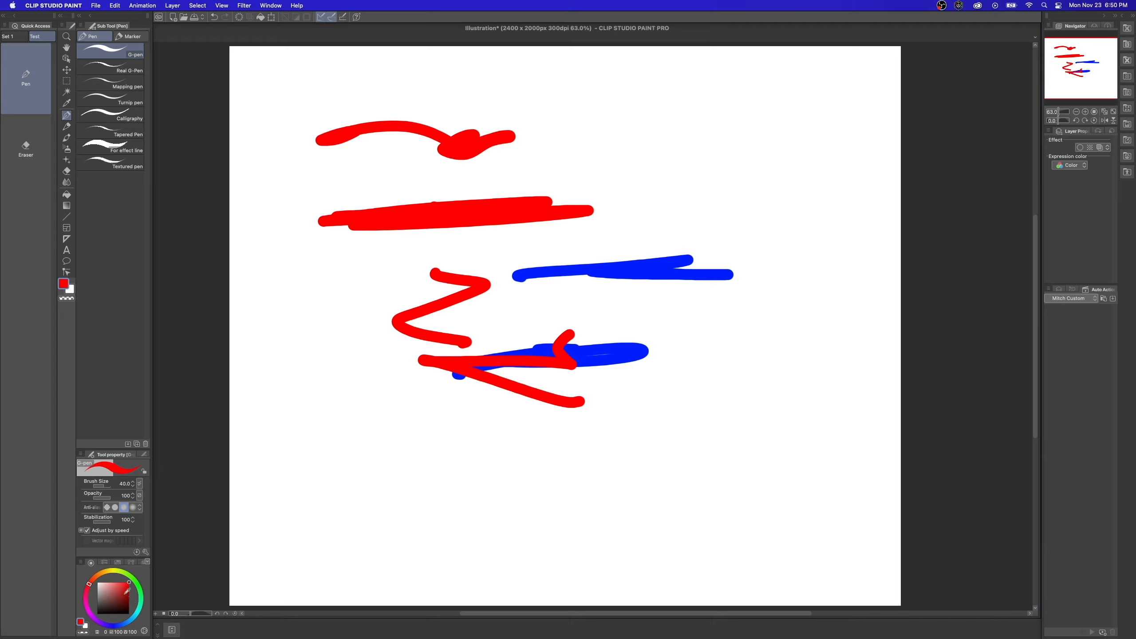
click(26, 148)
mouse_move(428, 120)
mouse_down()
mouse_move(405, 145)
mouse_move(443, 141)
mouse_up()
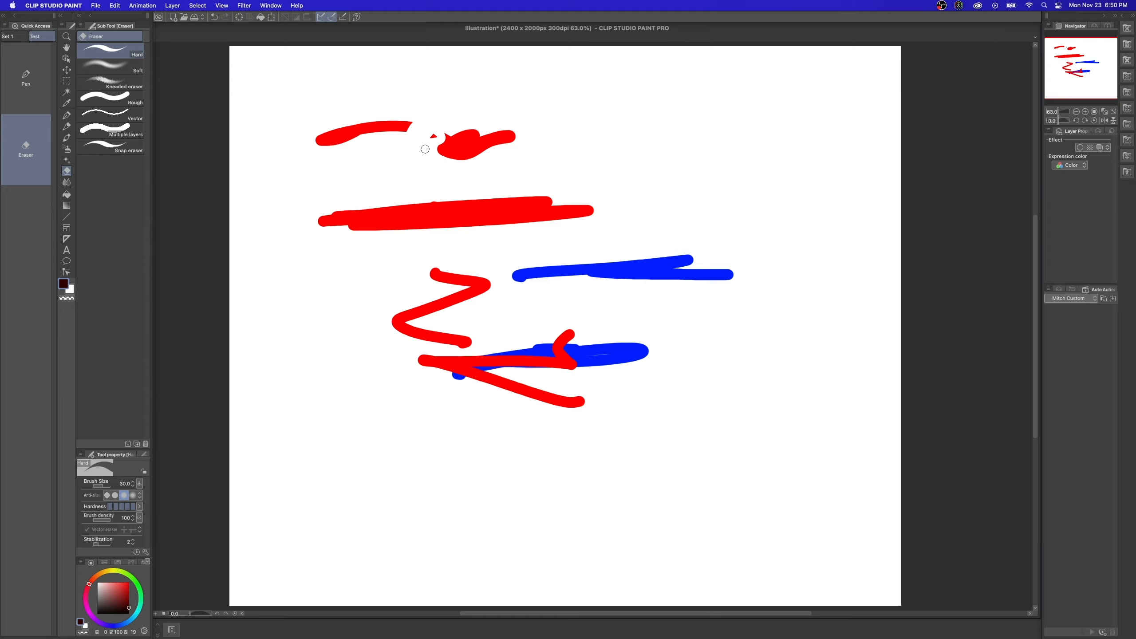
Examine the Auto Action sets offered in the Quick Access Settings, then close the settings
right_click(30, 227)
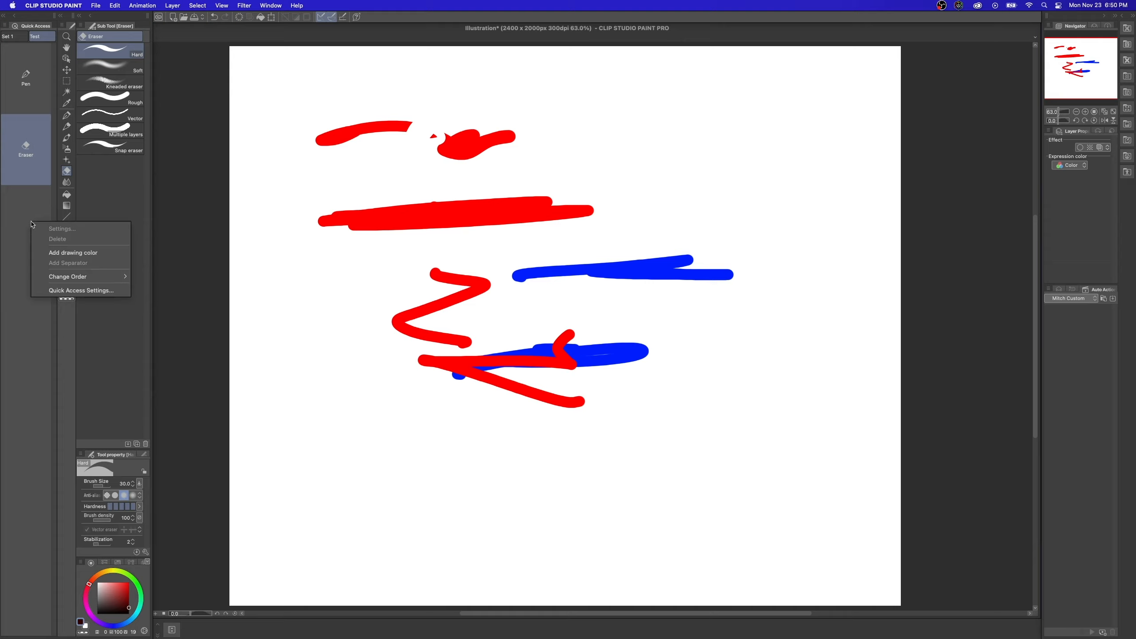
click(96, 291)
click(501, 228)
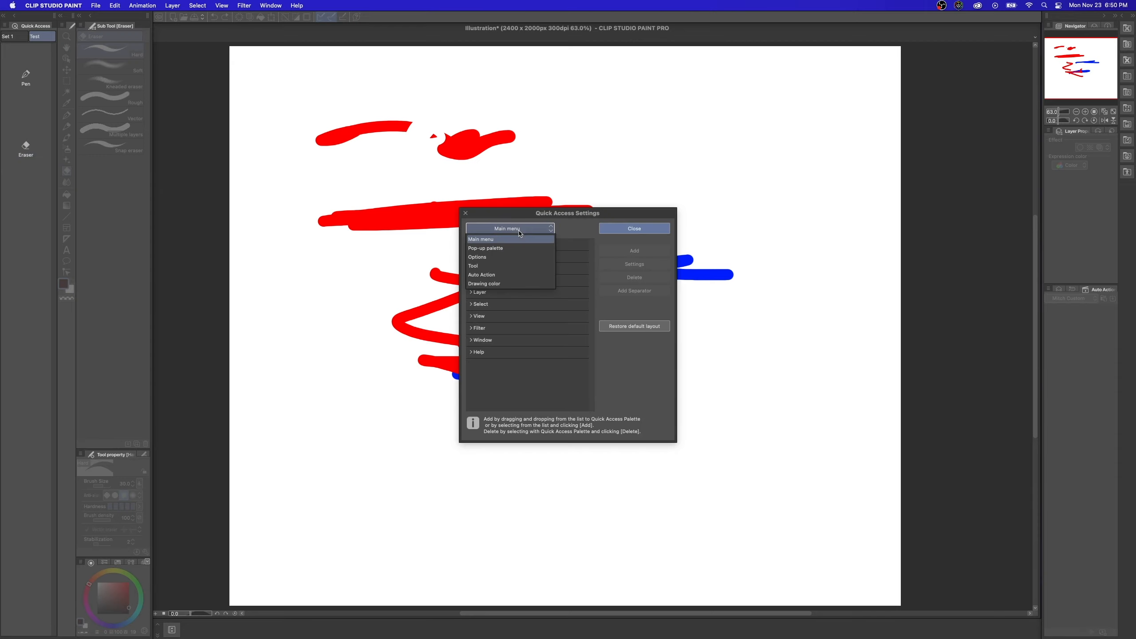
click(490, 275)
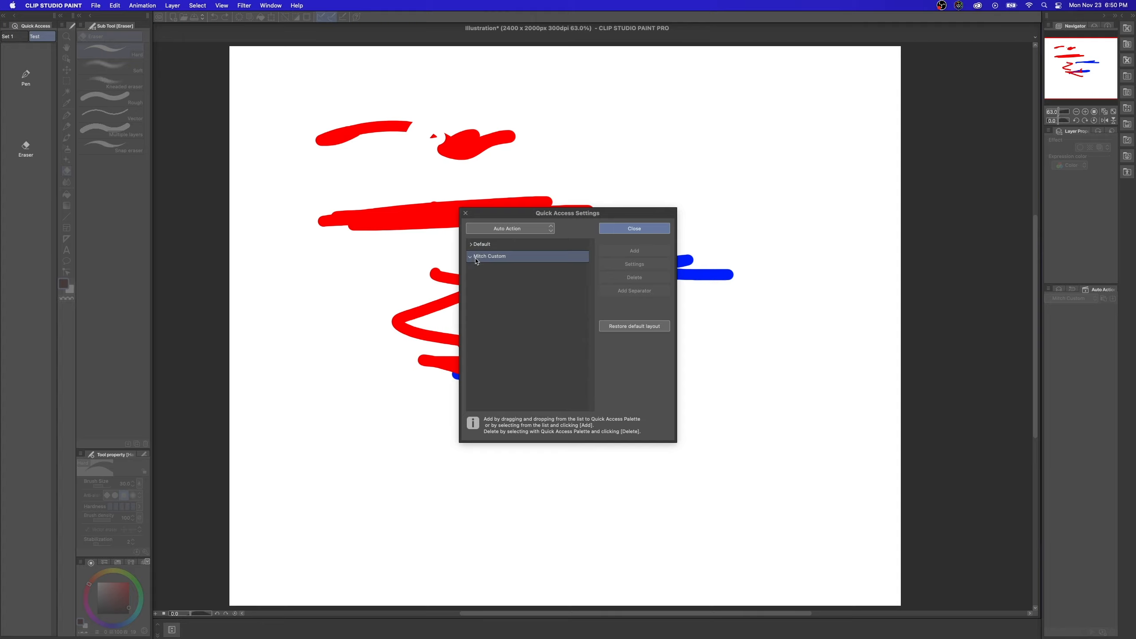
click(466, 214)
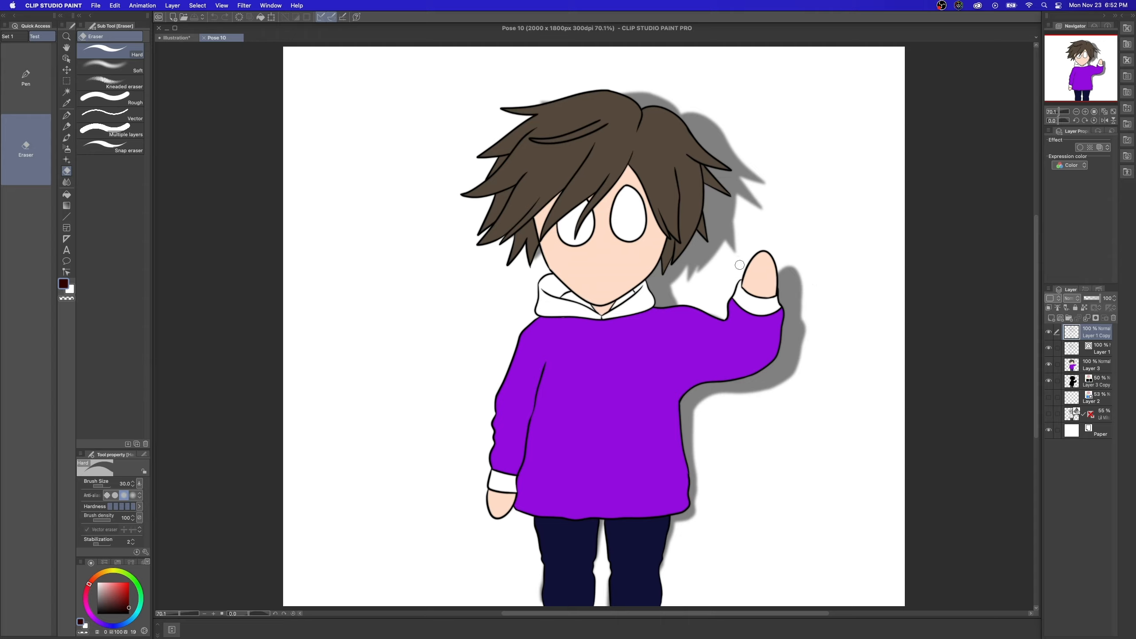
Delete the 50% opacity shadow layer beneath Layer 3 in the Pose 10 illustration
click(1103, 385)
click(1114, 318)
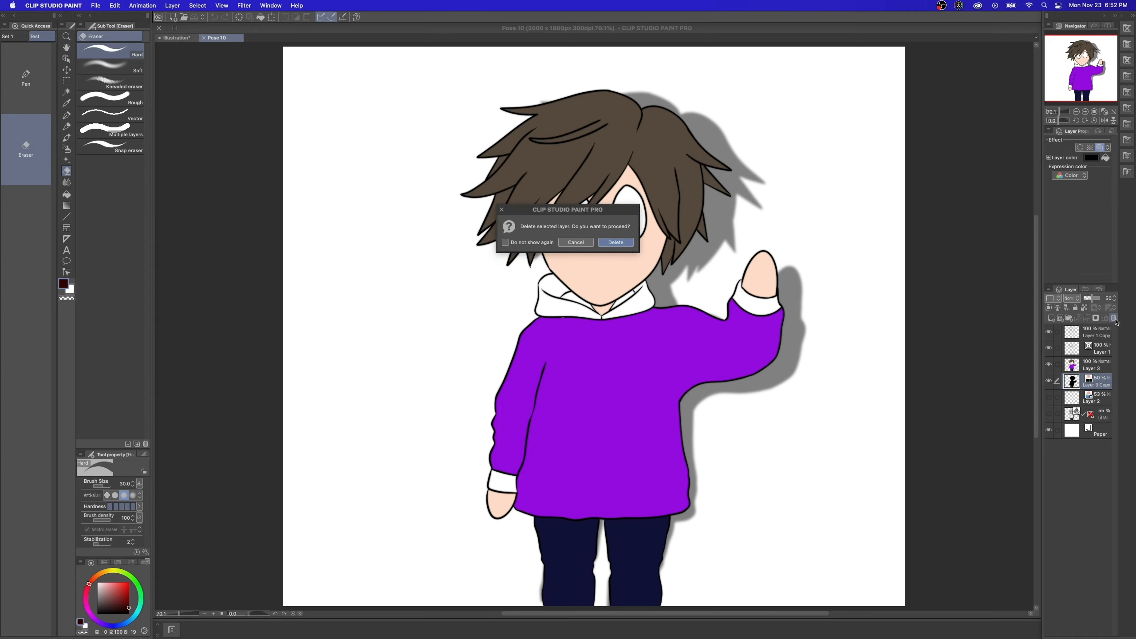
click(615, 242)
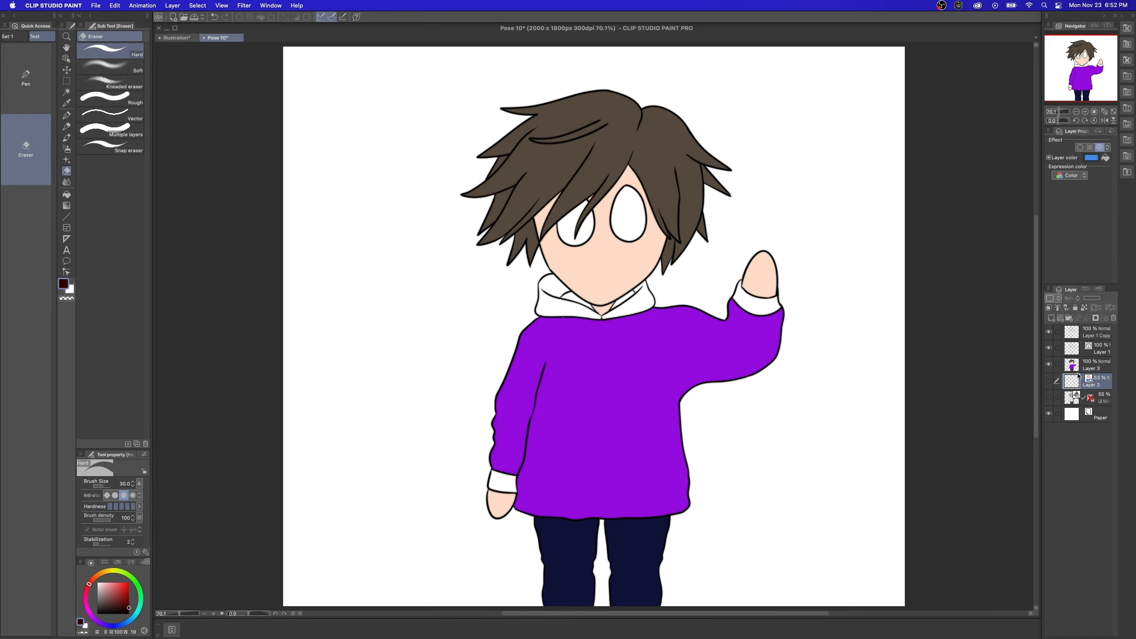
Make Layer 3, which holds the coloured character, the active layer in the Pose 10 illustration
click(1095, 366)
right_click(1094, 367)
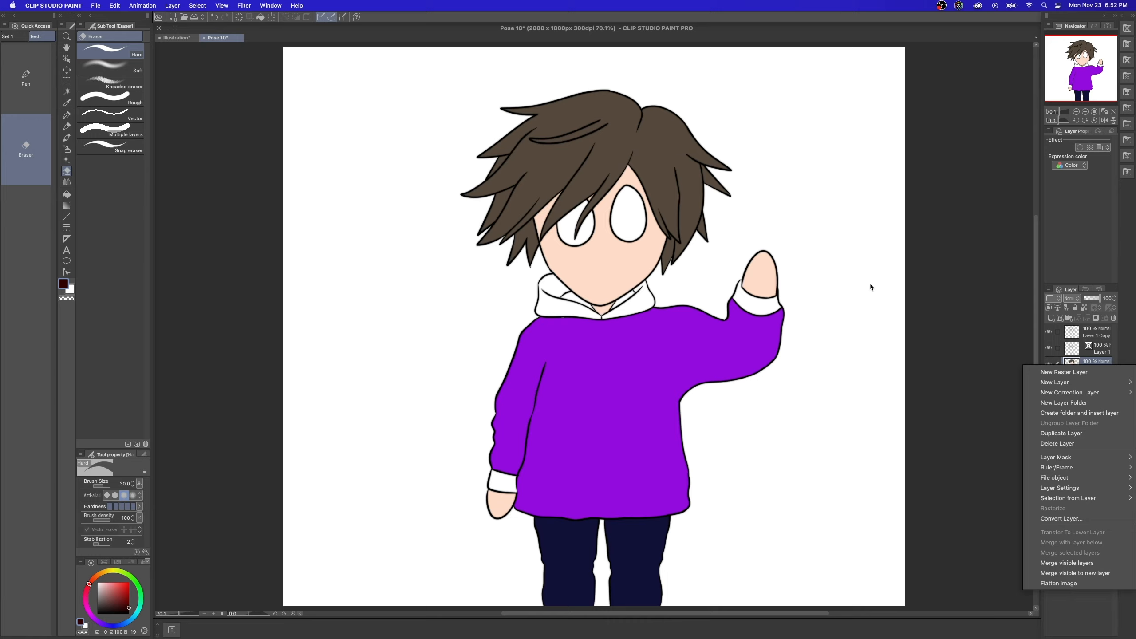
click(1091, 364)
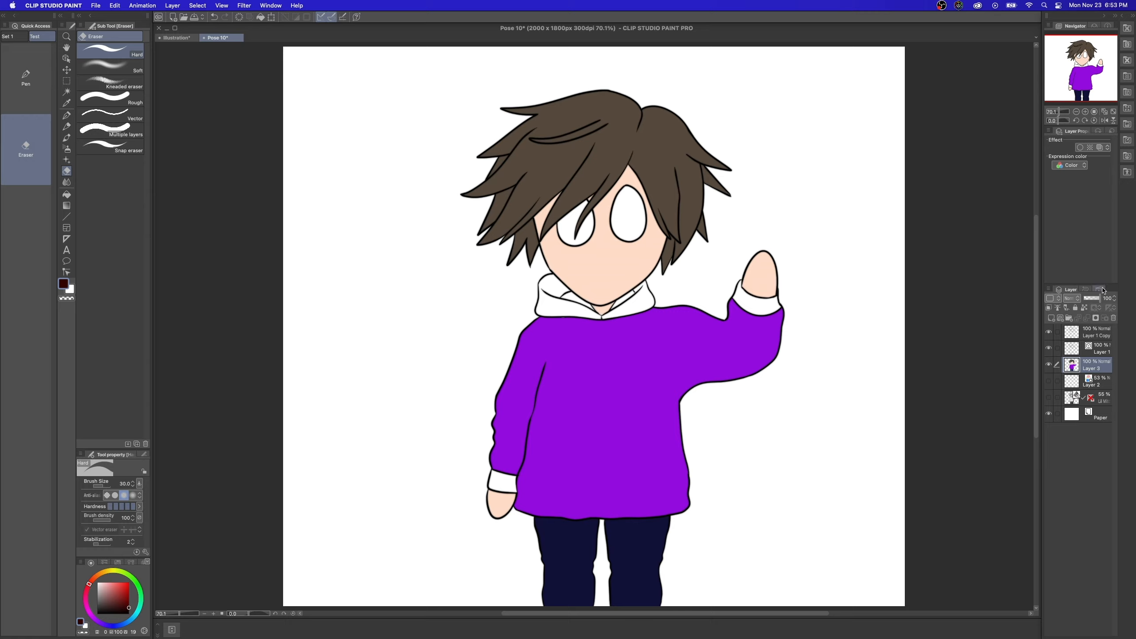
Examine the Default set in the Auto Action palette, then return to the empty custom set
click(1077, 291)
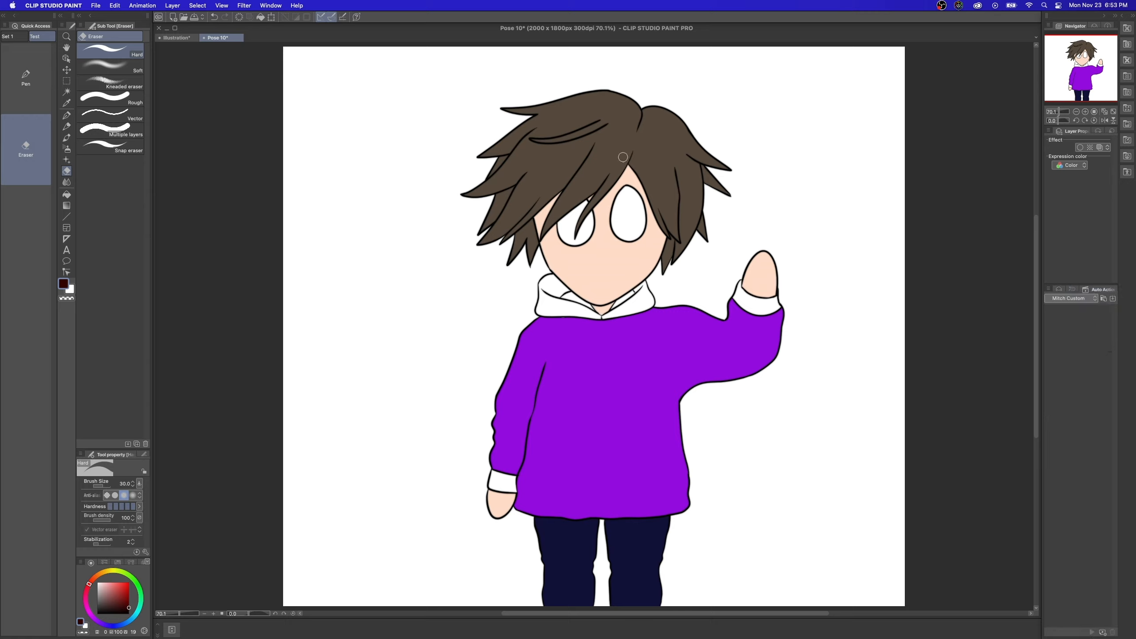
click(272, 6)
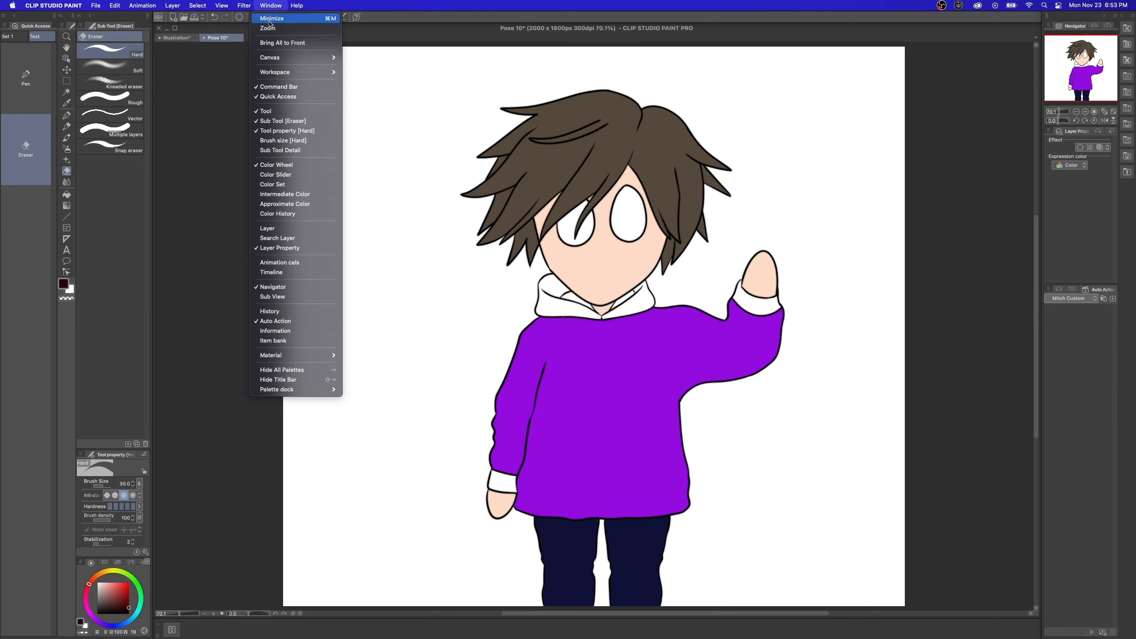
click(1082, 320)
click(1093, 302)
click(1083, 308)
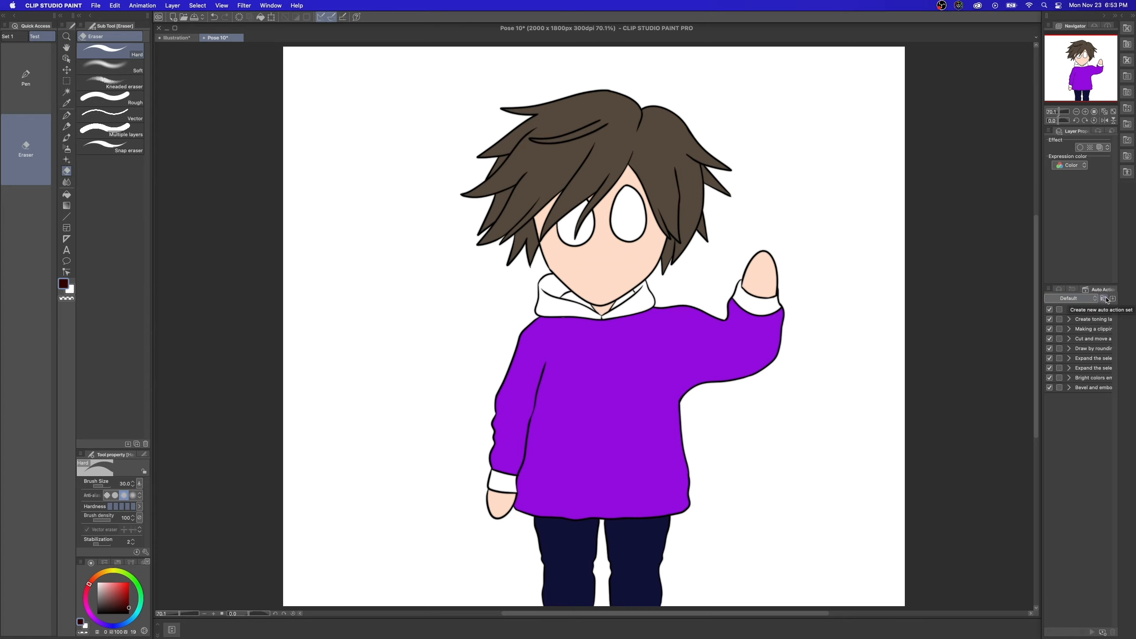
click(1091, 299)
click(1078, 318)
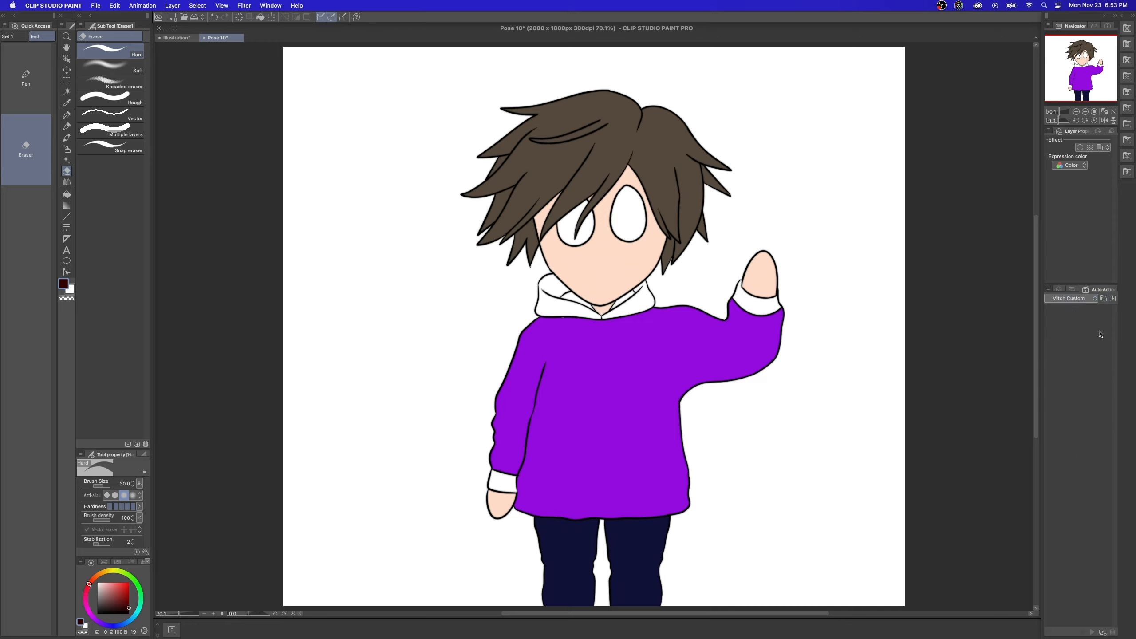
Add a new auto action named Shadow to the empty custom set
right_click(1091, 418)
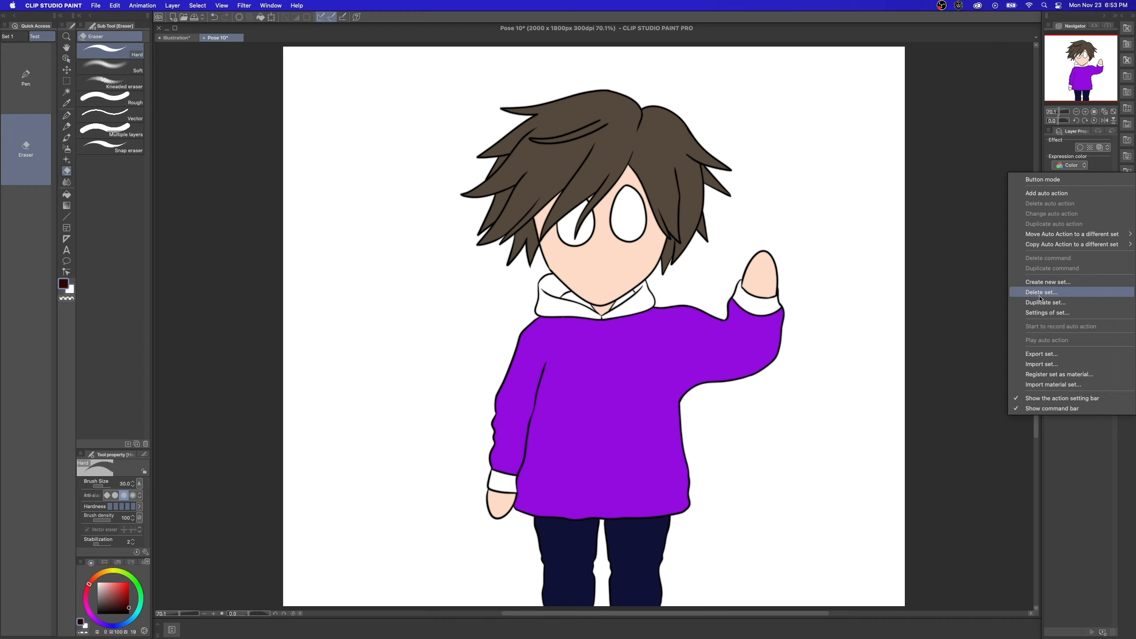
click(1047, 193)
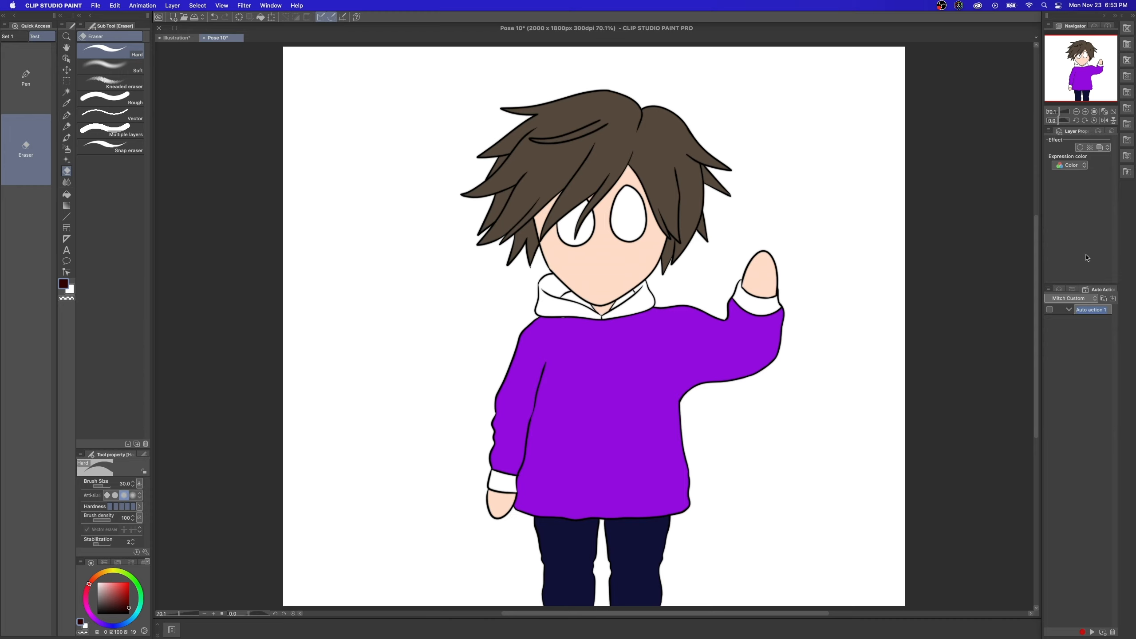
text(Shadow)
key(Return)
Start recording the Shadow auto action and duplicate Layer 3 as its first command
click(1059, 290)
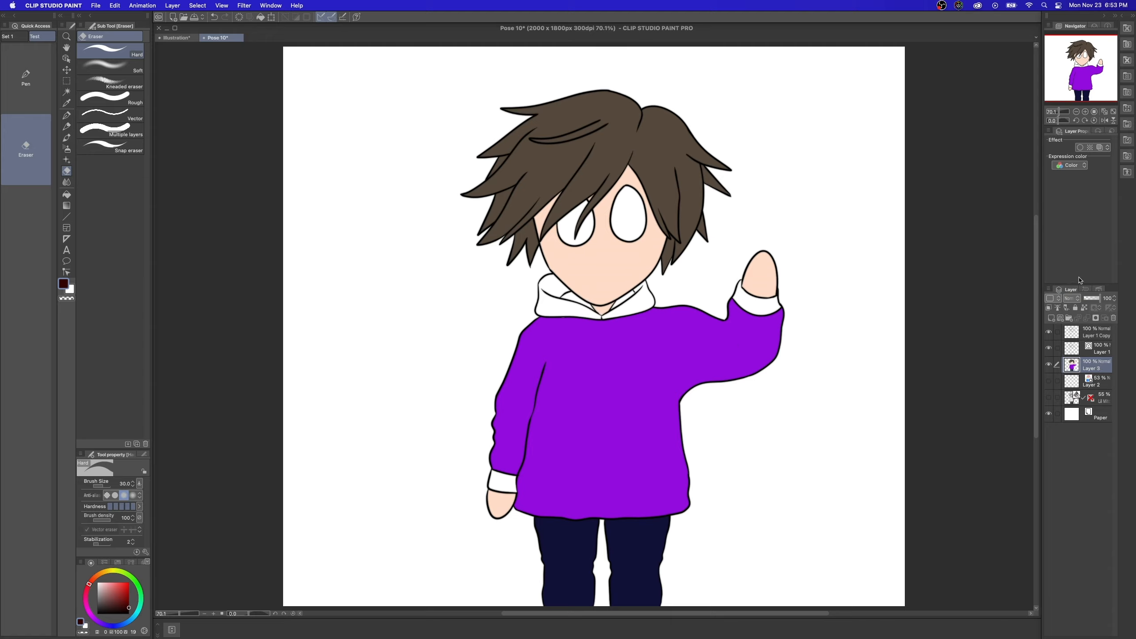
click(1102, 289)
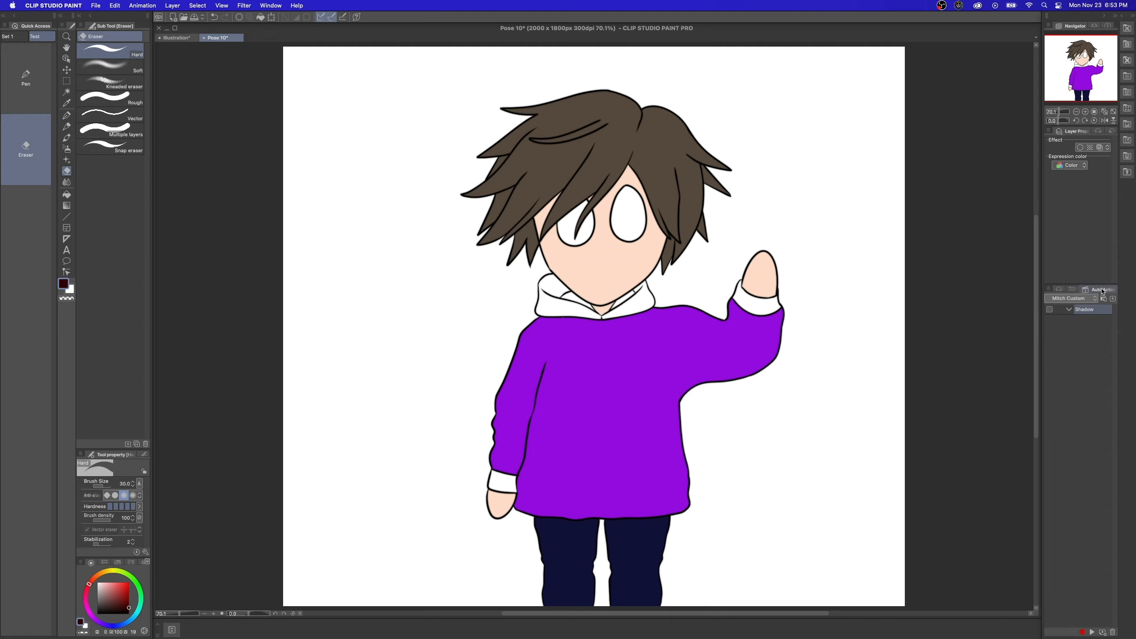
click(1082, 632)
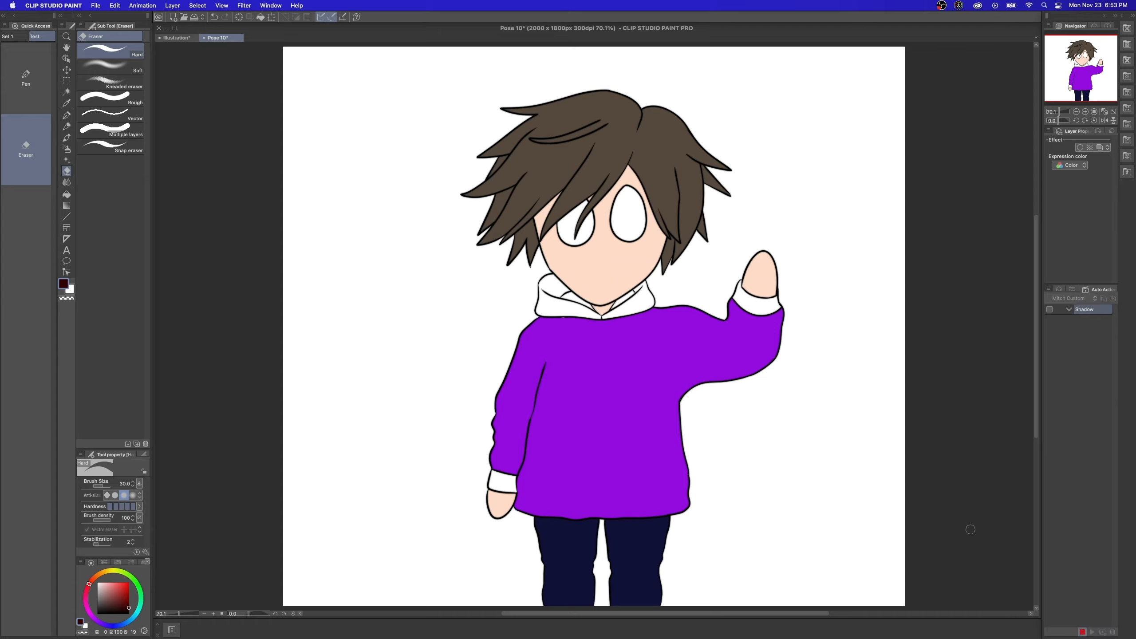
click(1059, 289)
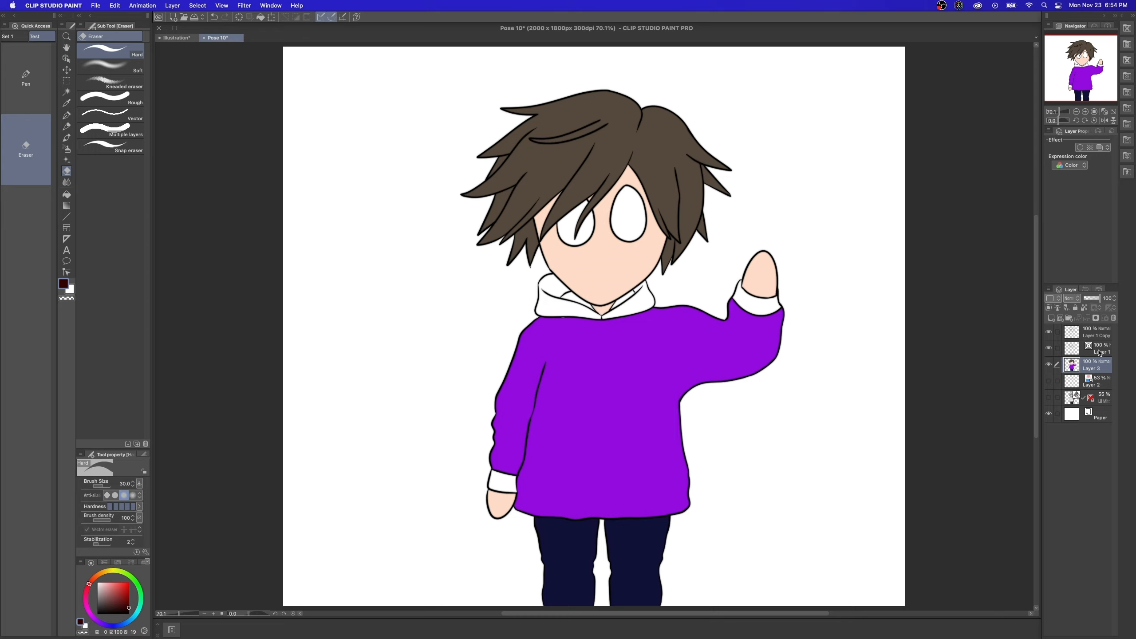
right_click(1089, 369)
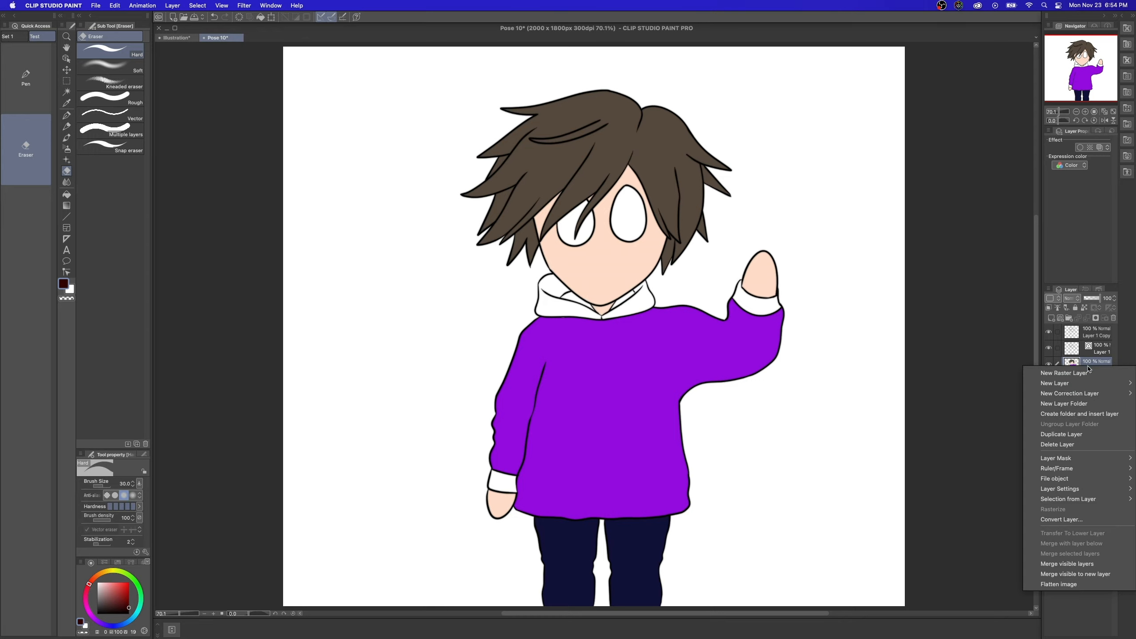
click(1068, 434)
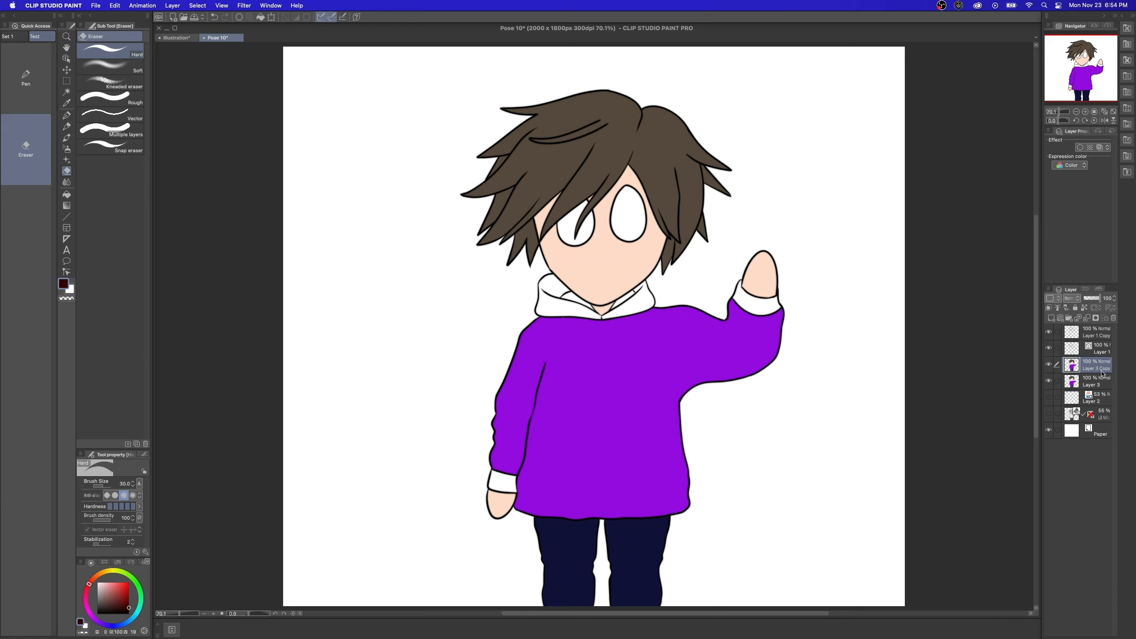
Turn on the layer color effect for the Layer 3 copy and set both its layer color and sub color to black
click(1099, 147)
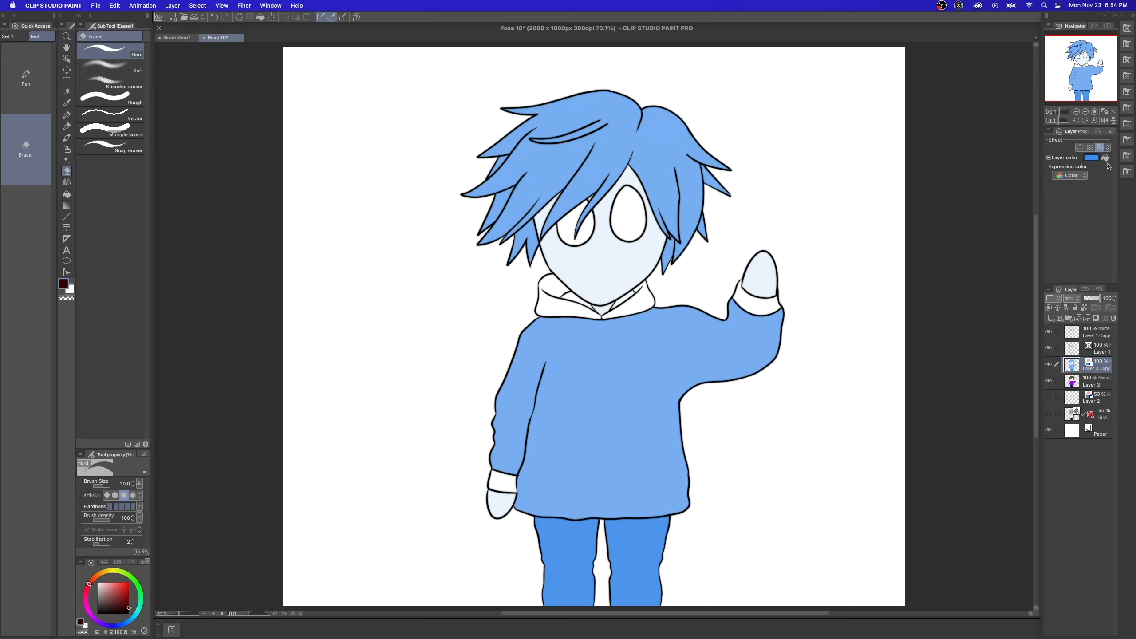
click(1050, 159)
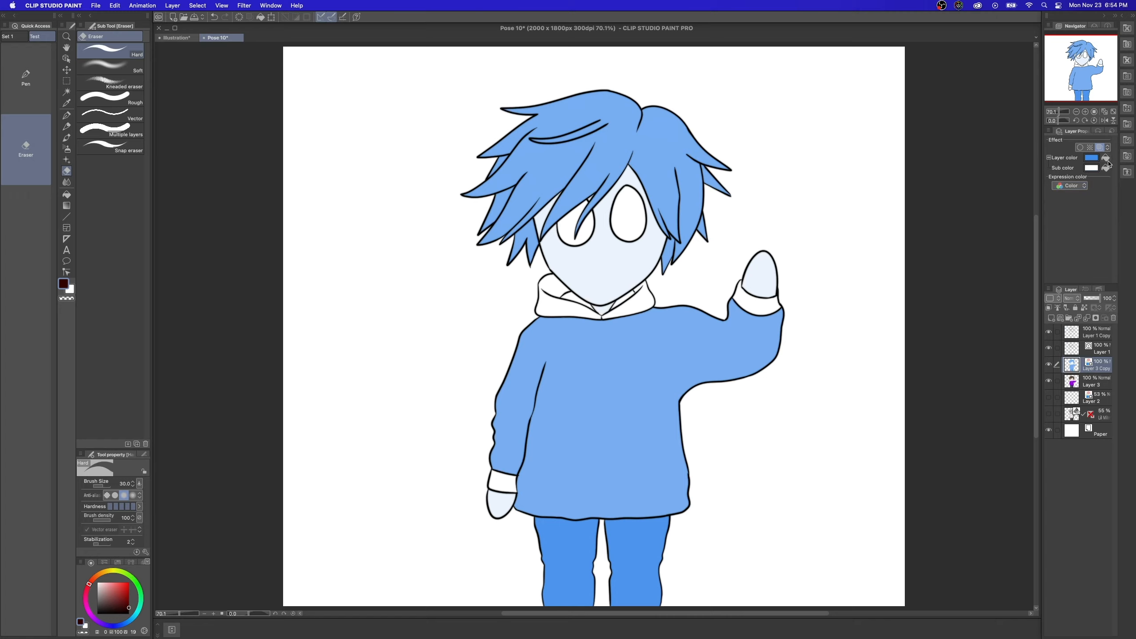
click(1095, 159)
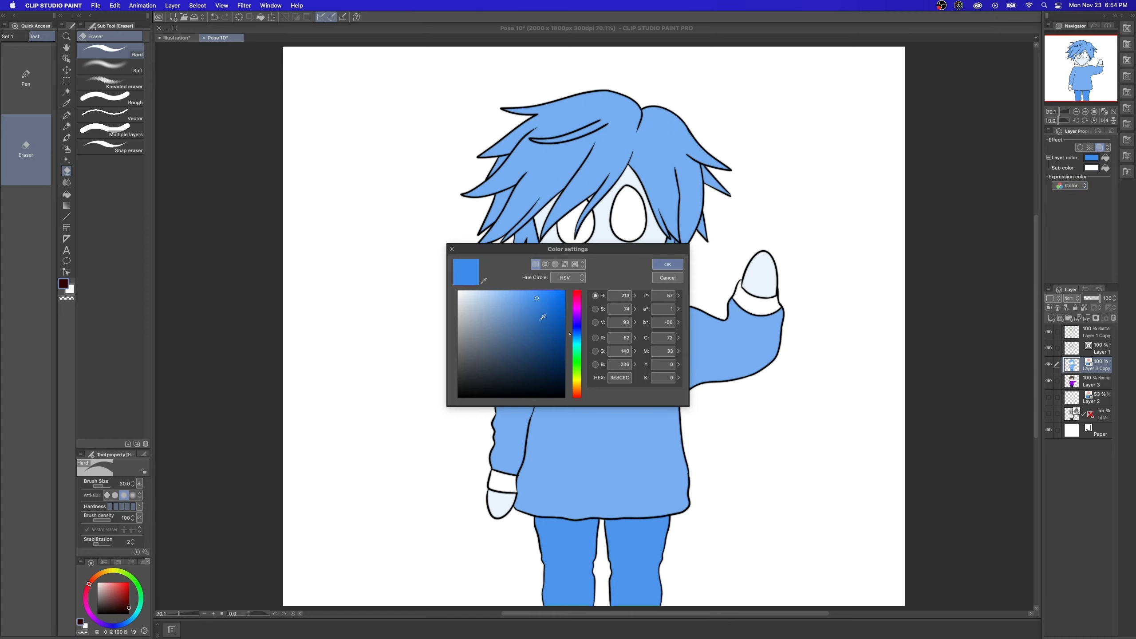
click(667, 264)
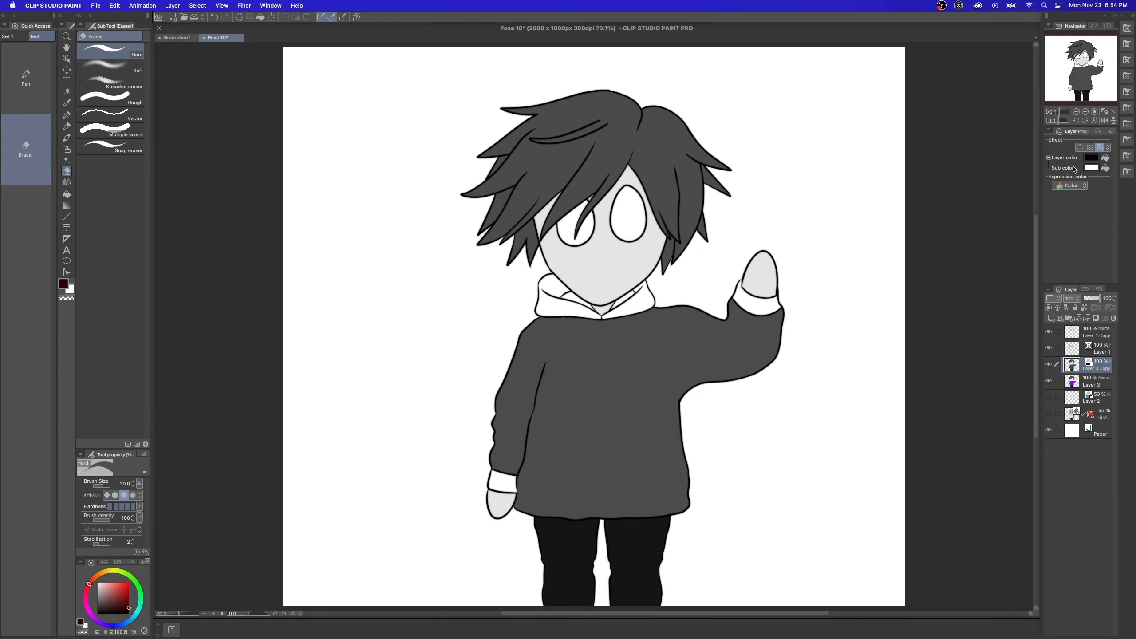
click(1090, 168)
drag(537, 376, 573, 409)
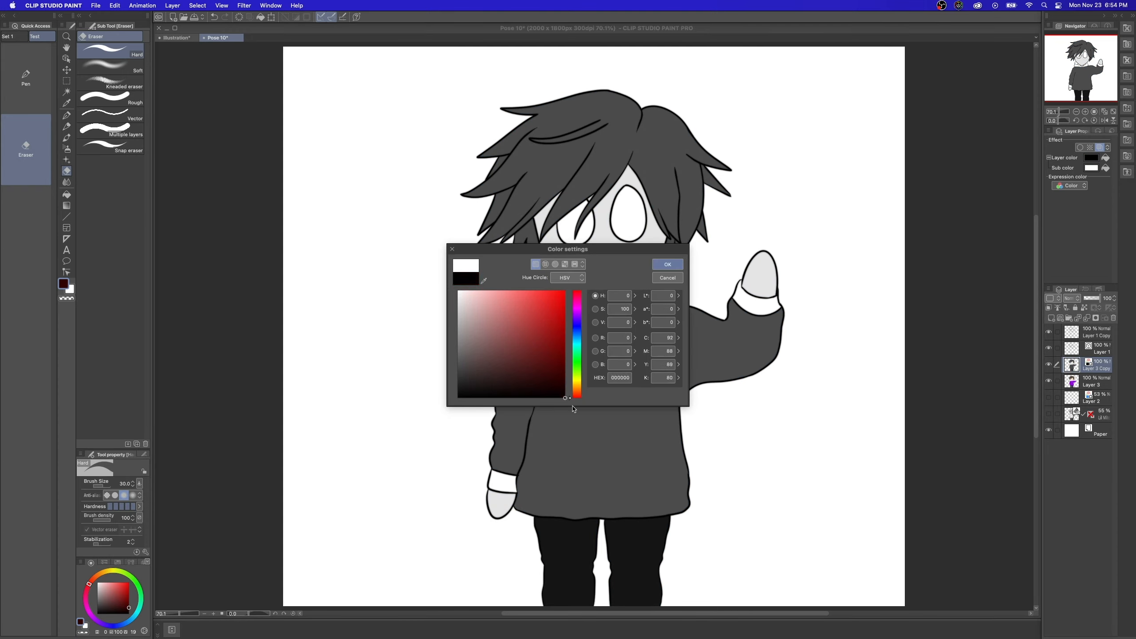
click(668, 264)
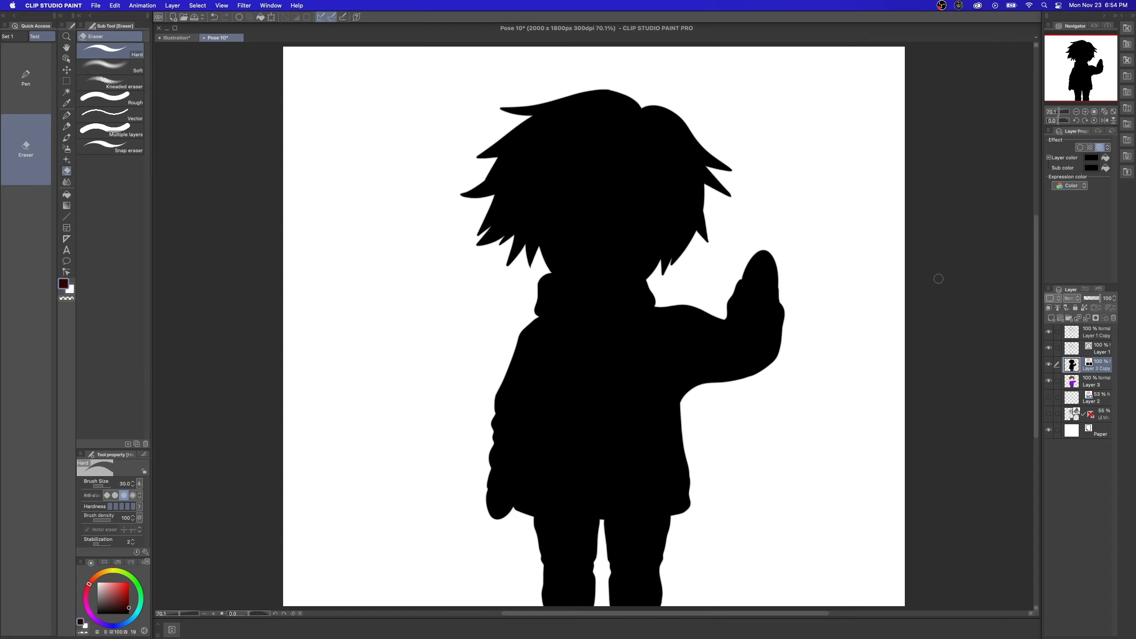
Enlarge the black silhouette slightly, tilt it a little clockwise so it offsets from the character, and move its layer beneath Layer 3
key(super+t)
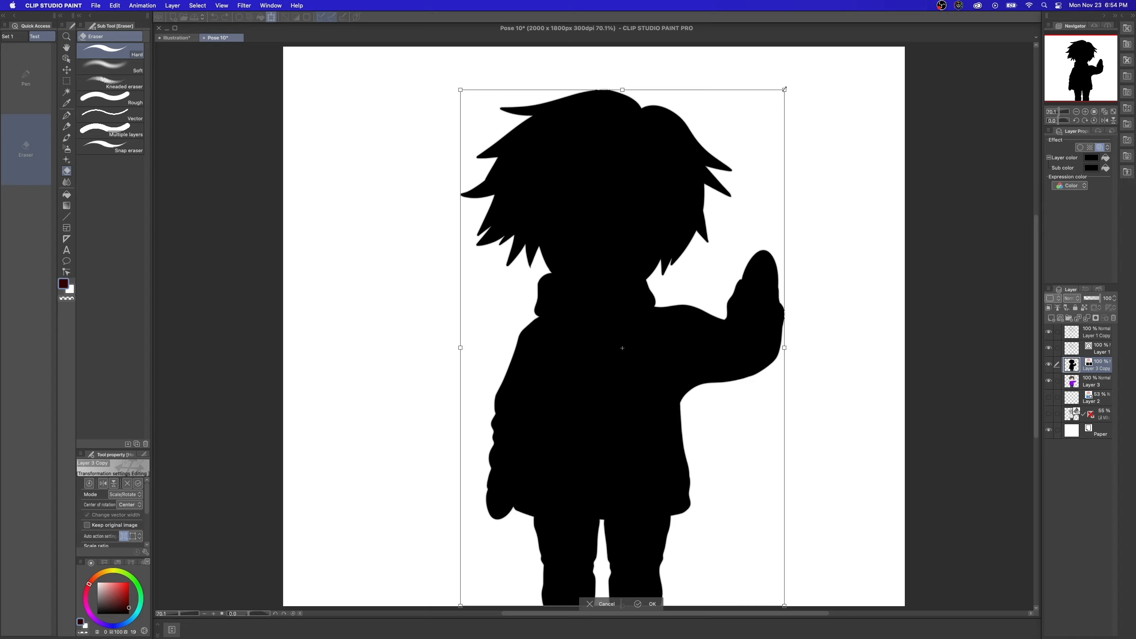
drag(784, 89, 824, 83)
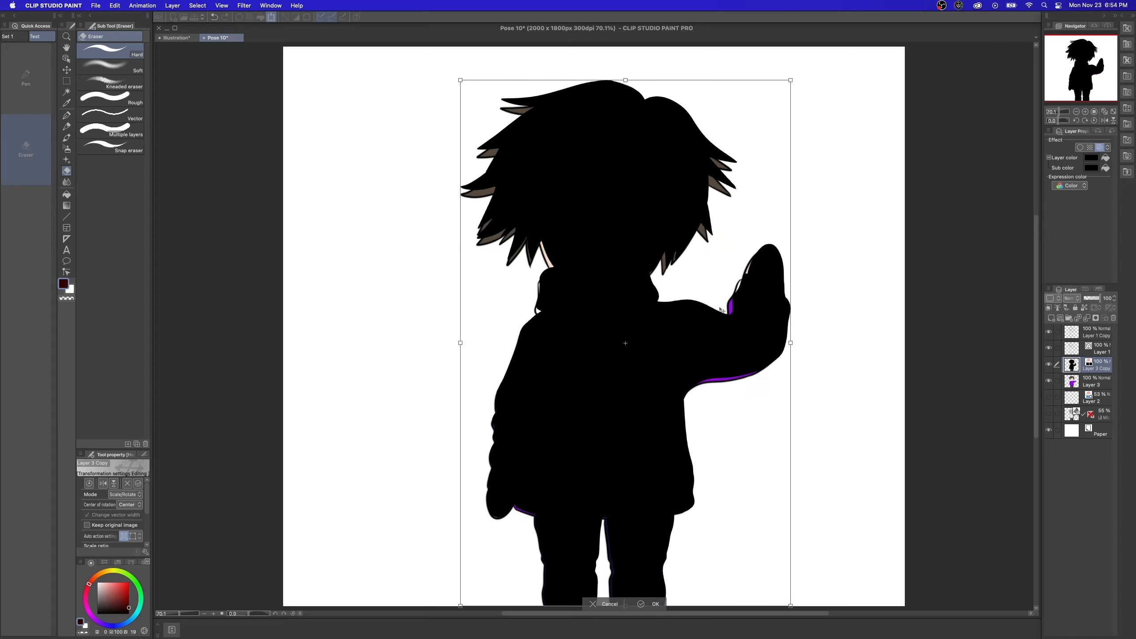
drag(798, 333, 758, 357)
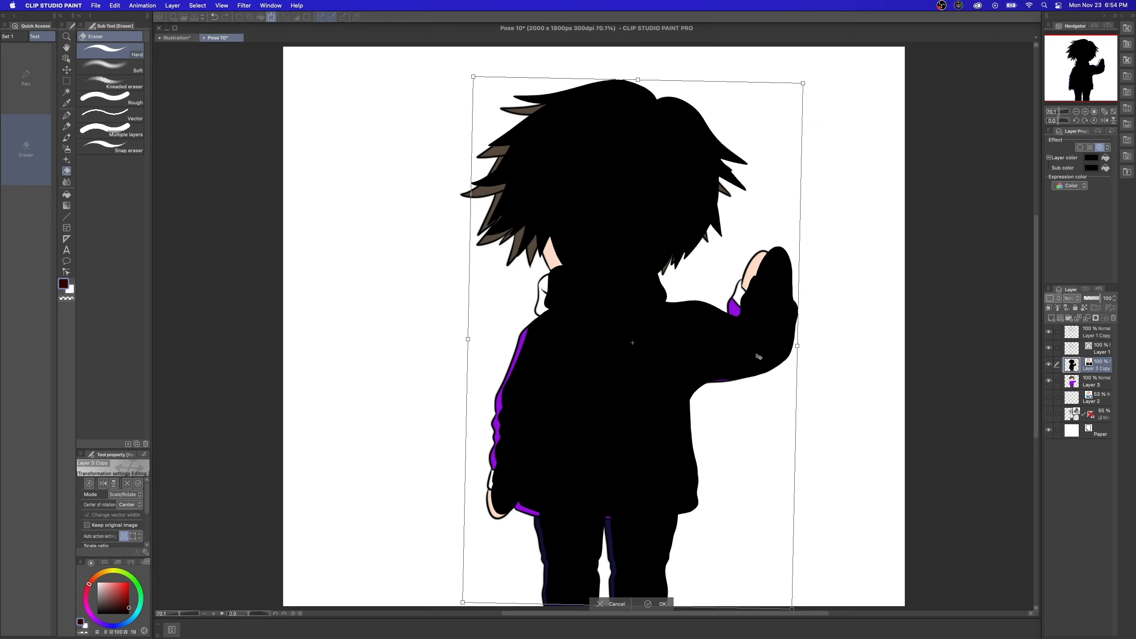
key(Return)
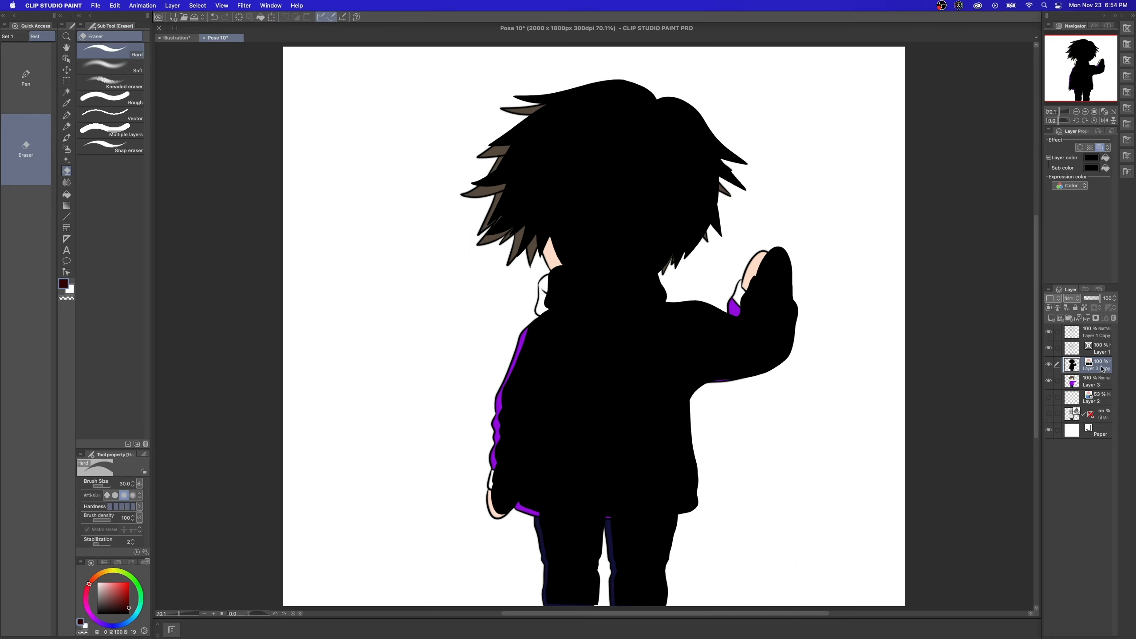
mouse_move(1103, 371)
mouse_down()
mouse_move(1098, 389)
mouse_move(1089, 379)
mouse_up()
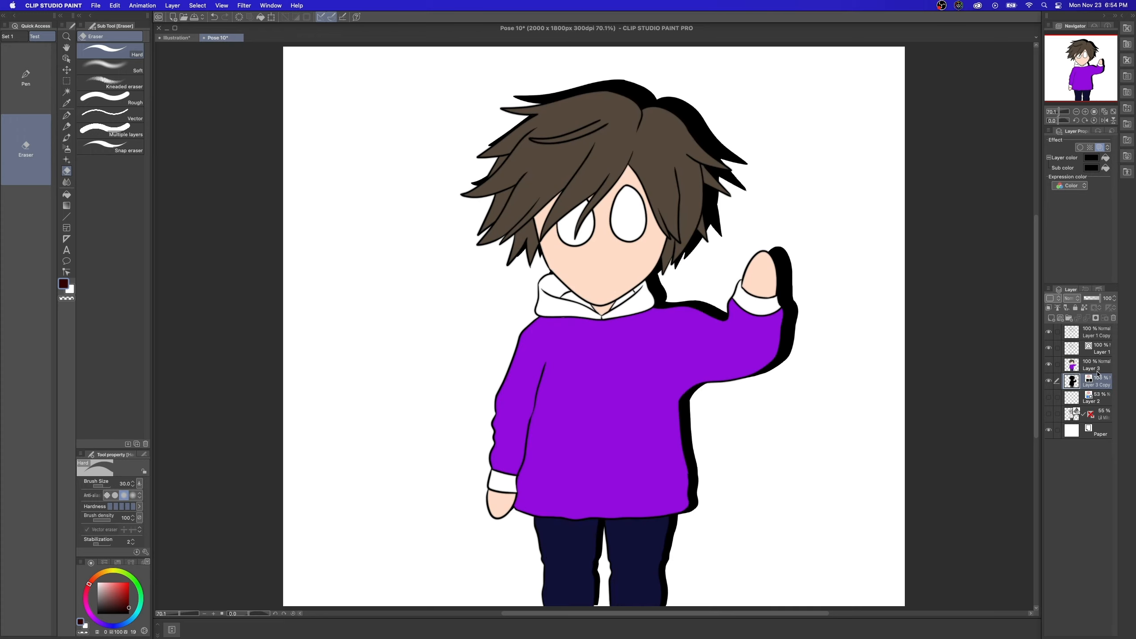
Lower the silhouette layer's opacity to 50% and apply a Gaussian blur with a strength of 11
drag(1098, 301, 1092, 301)
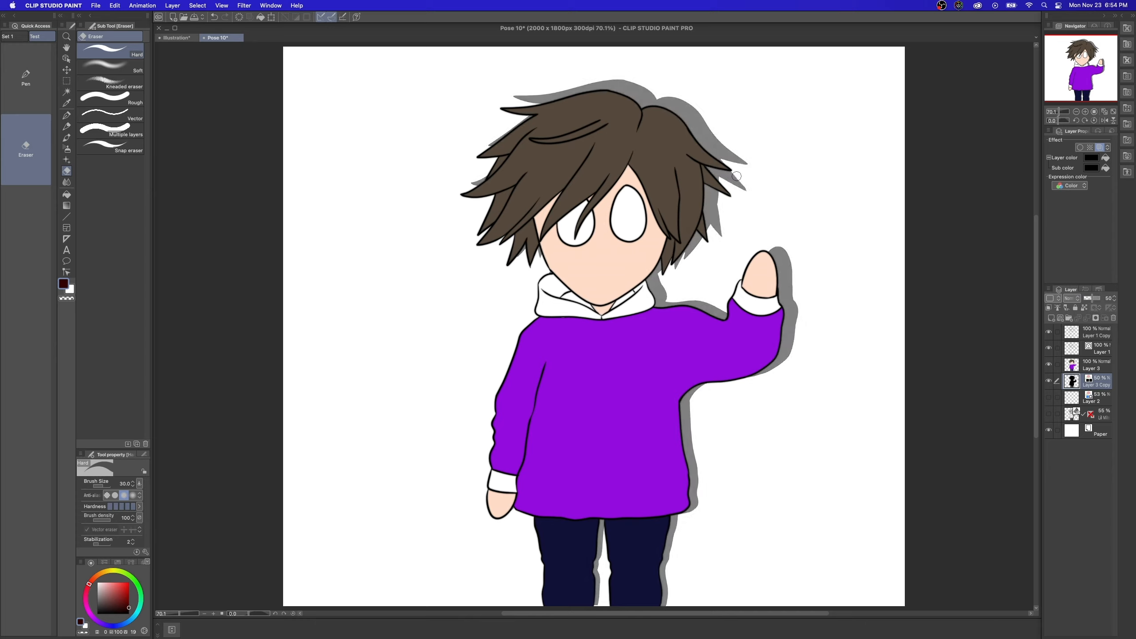
click(247, 5)
mouse_move(255, 17)
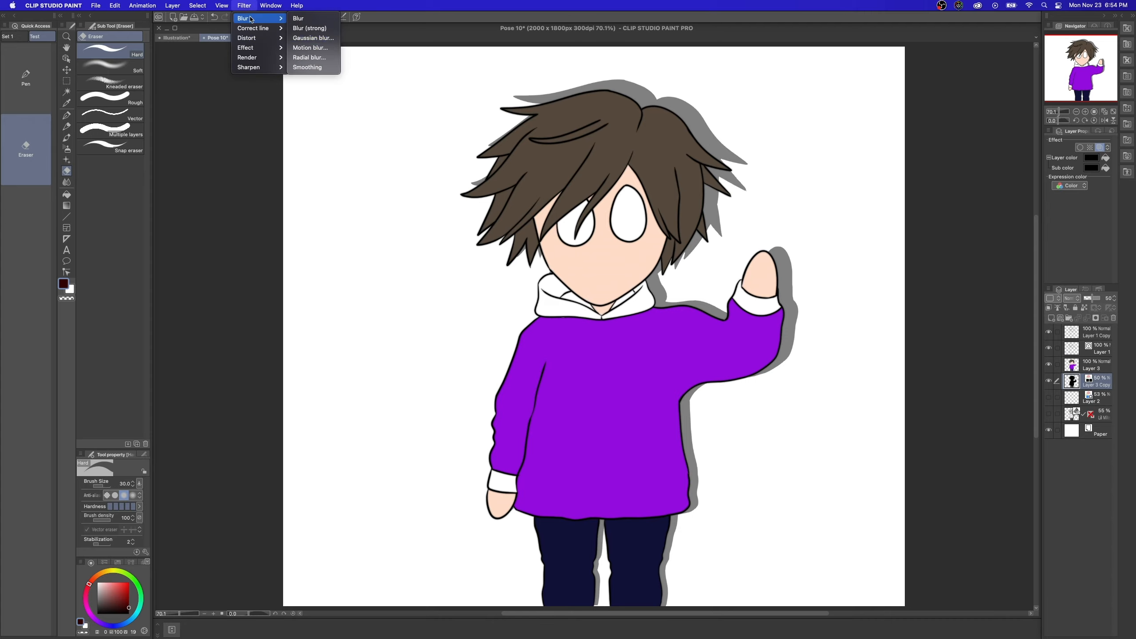
click(311, 38)
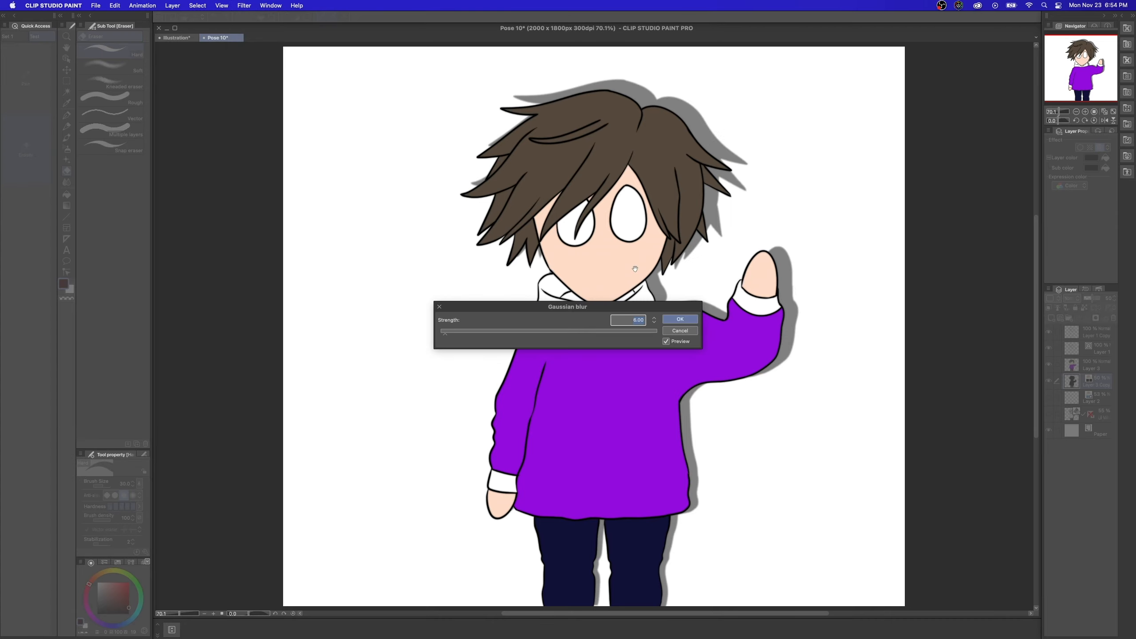
drag(447, 337, 451, 334)
click(634, 319)
text(11)
click(680, 320)
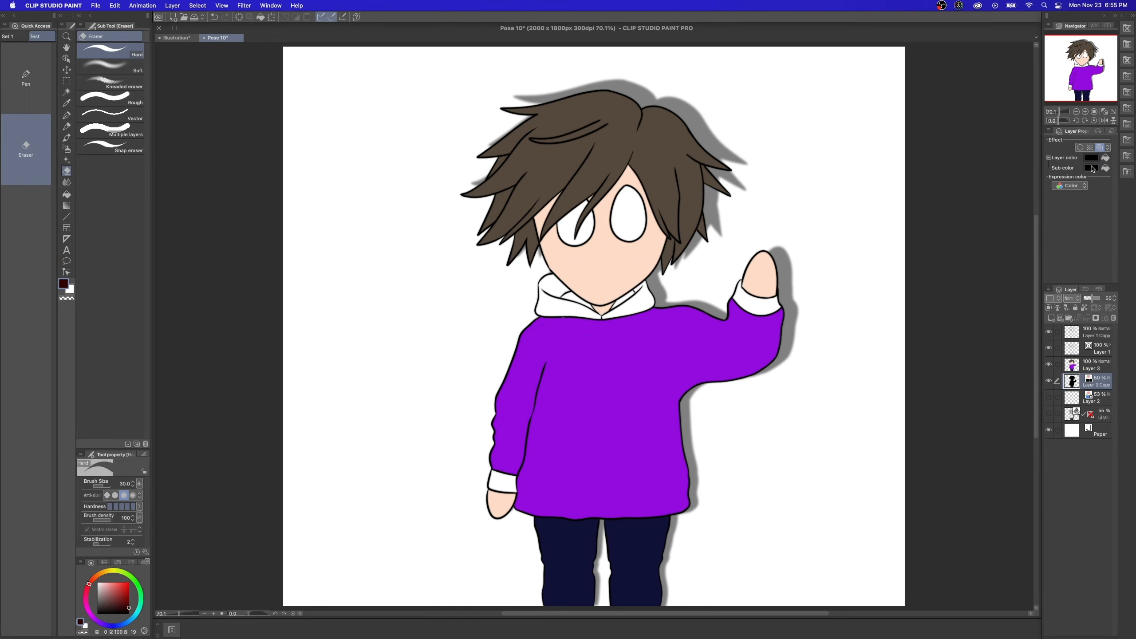
Stop recording the Shadow auto action and widen the palettes to show its command names in full
click(1098, 289)
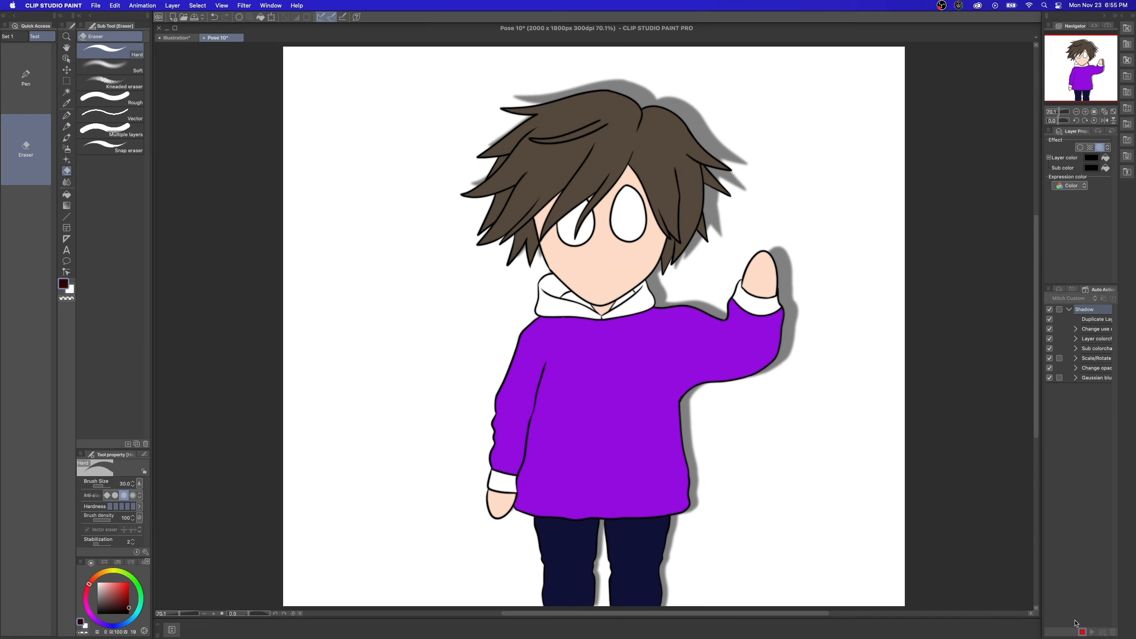
click(1081, 632)
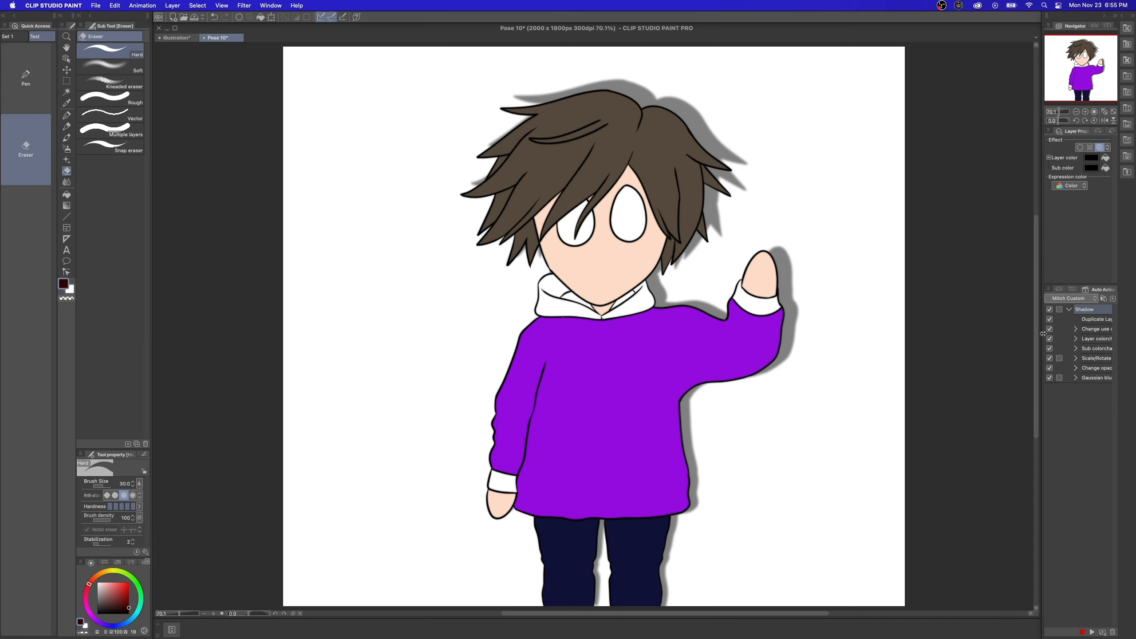
drag(1042, 337, 977, 337)
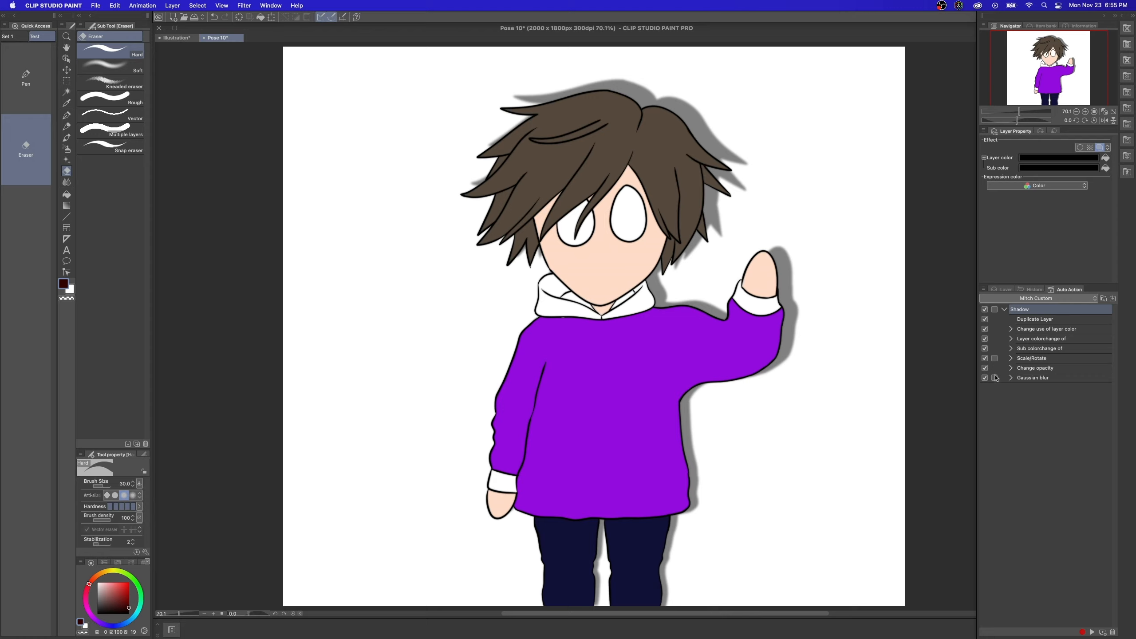
click(994, 358)
click(994, 359)
Delete the Layer 3 Copy shadow layer from the Pose 10 illustration
click(1001, 290)
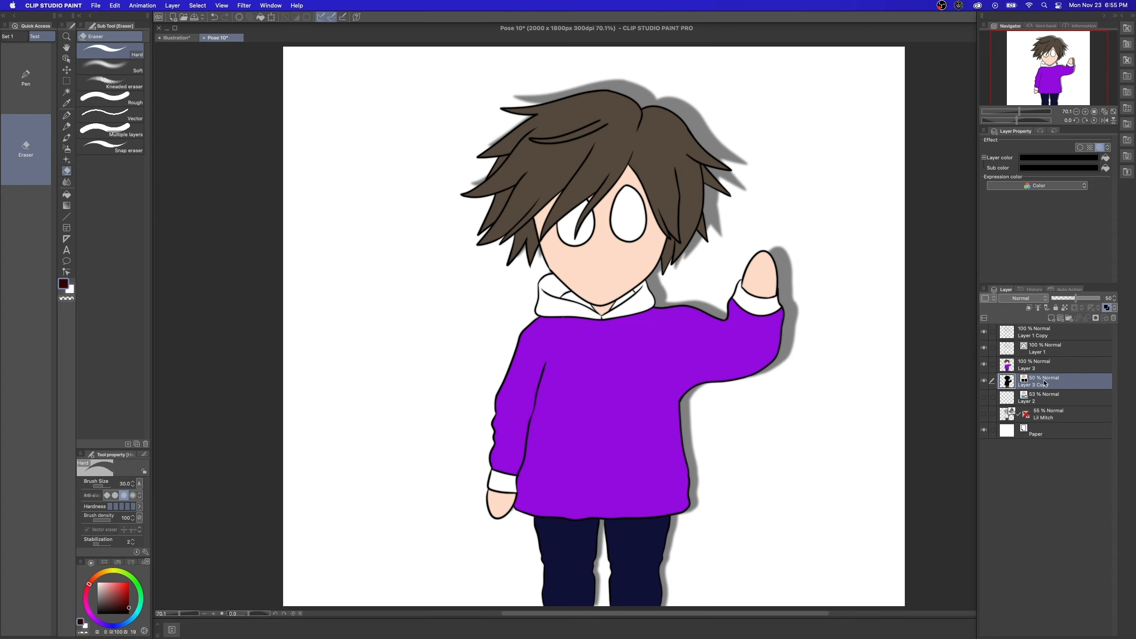
click(1114, 318)
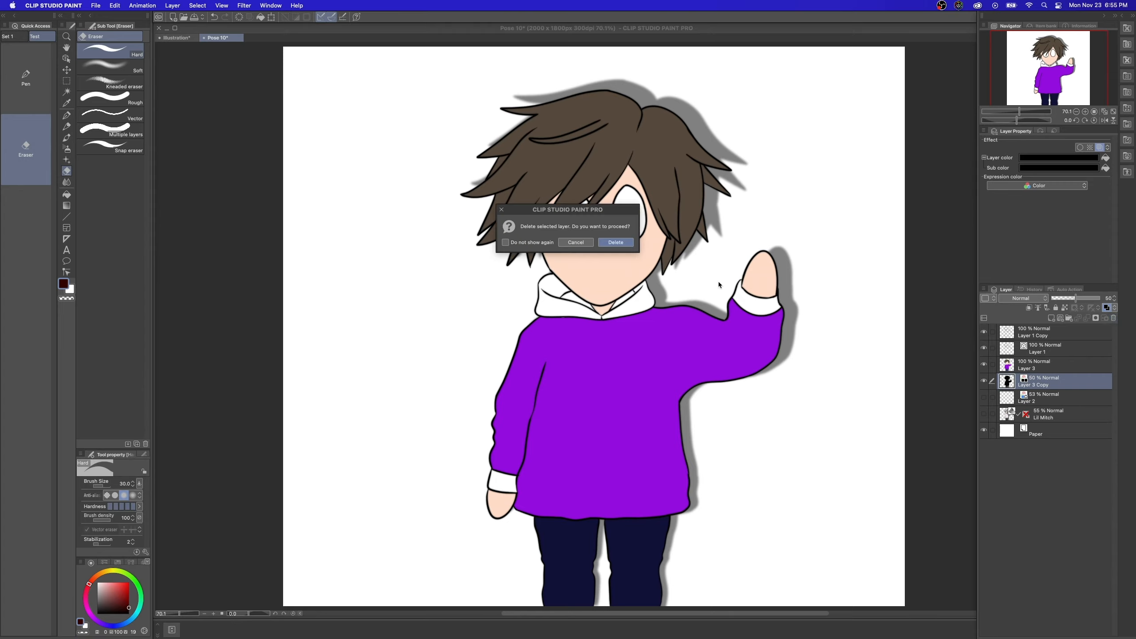
click(615, 243)
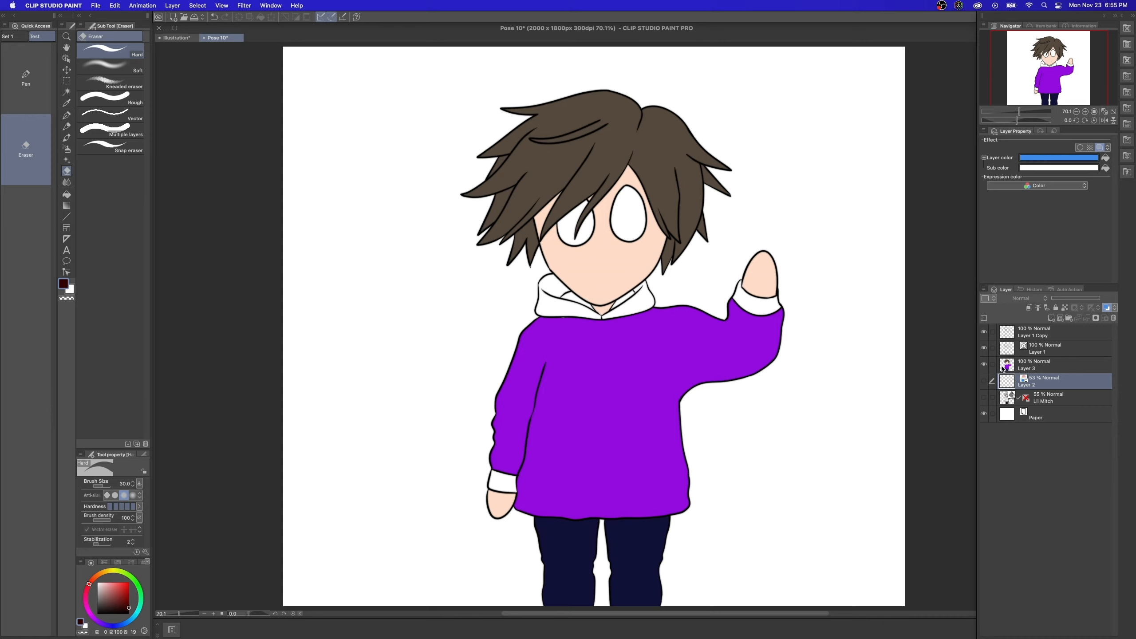
Switch the auto actions to button mode and run the Shadow action on Layer 3
click(1047, 368)
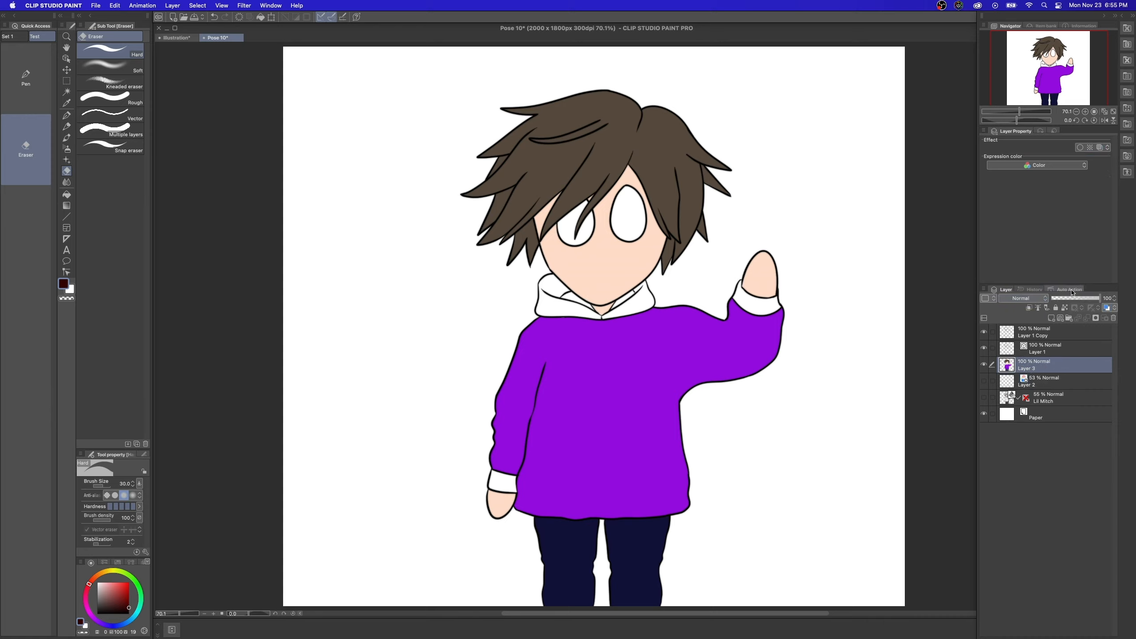
click(1064, 289)
right_click(1024, 313)
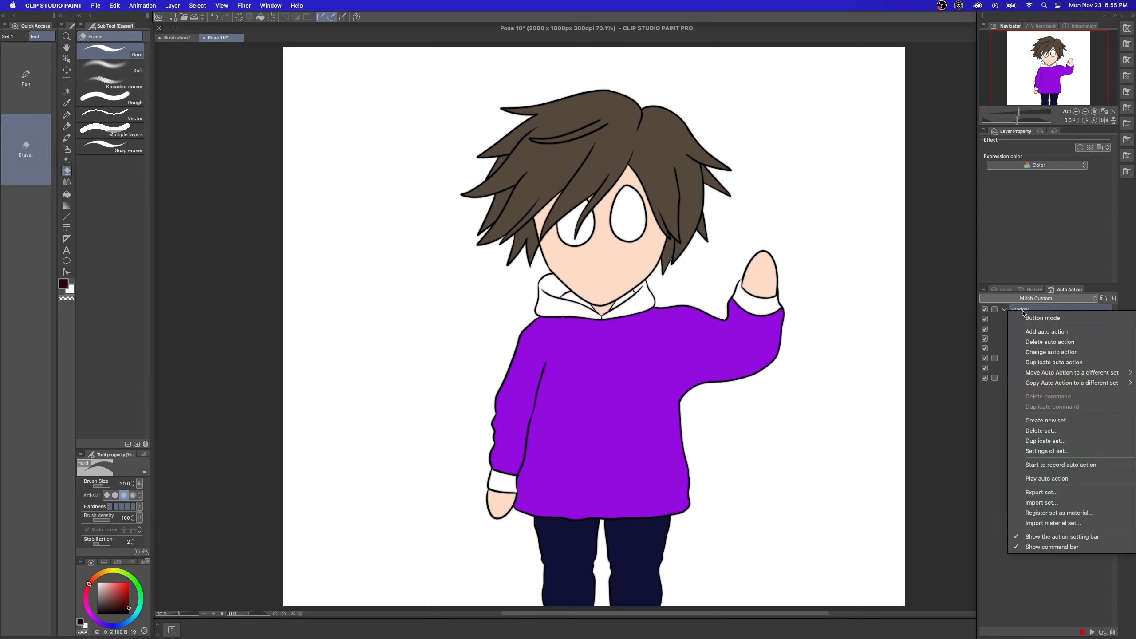
click(1046, 319)
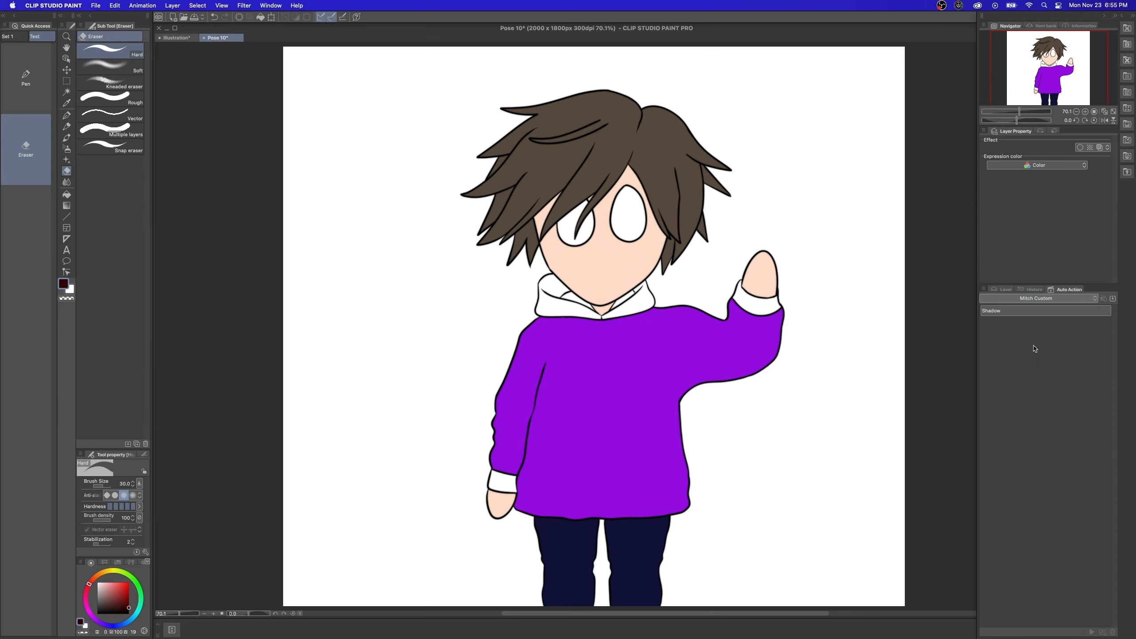
click(995, 313)
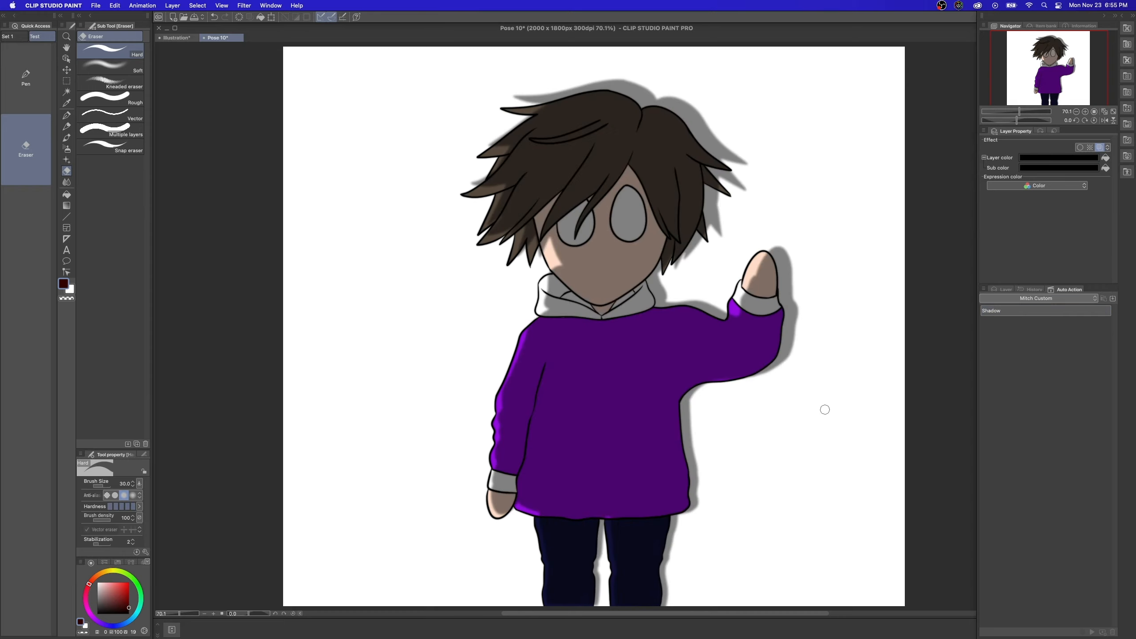
click(1002, 290)
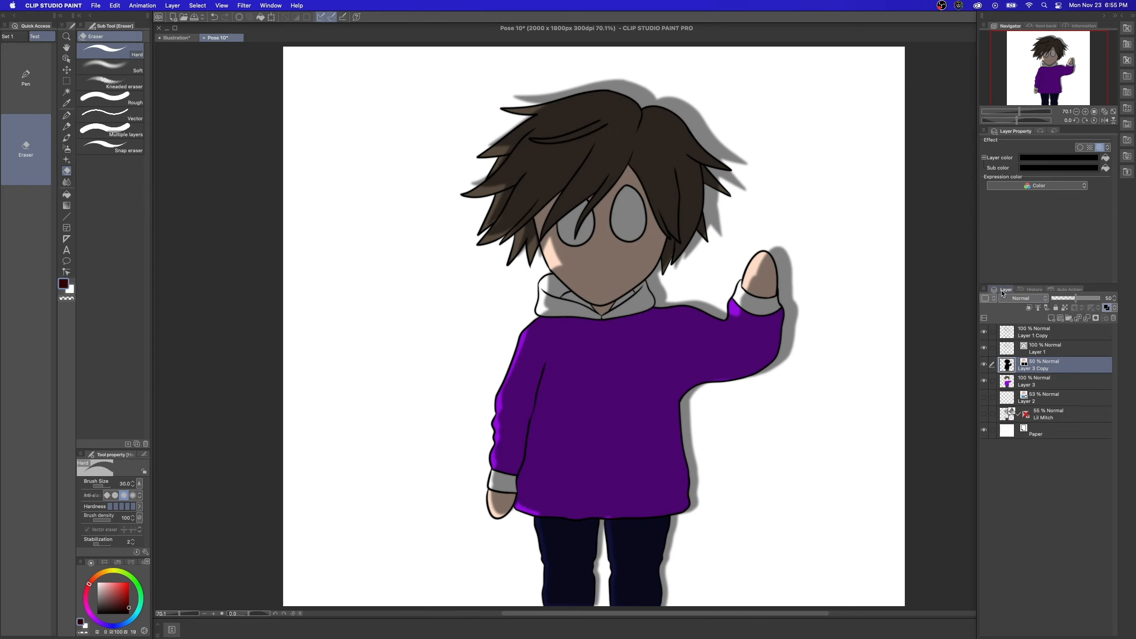
Delete the Layer 3 Copy shadow layer produced by the test run
click(1066, 290)
click(1003, 290)
right_click(1038, 364)
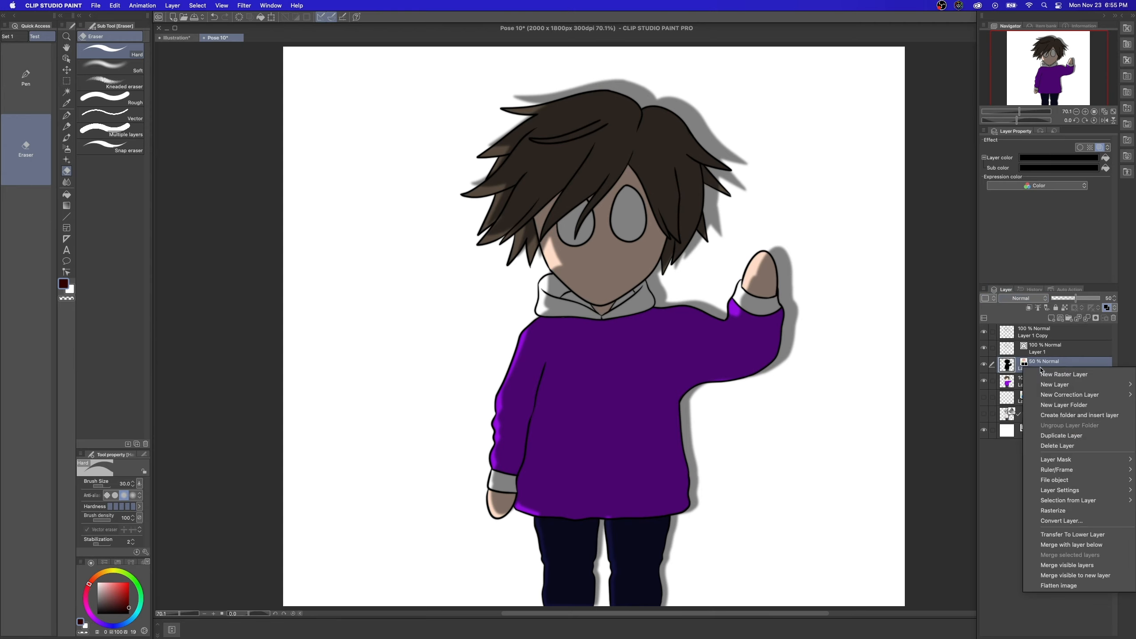
click(1057, 446)
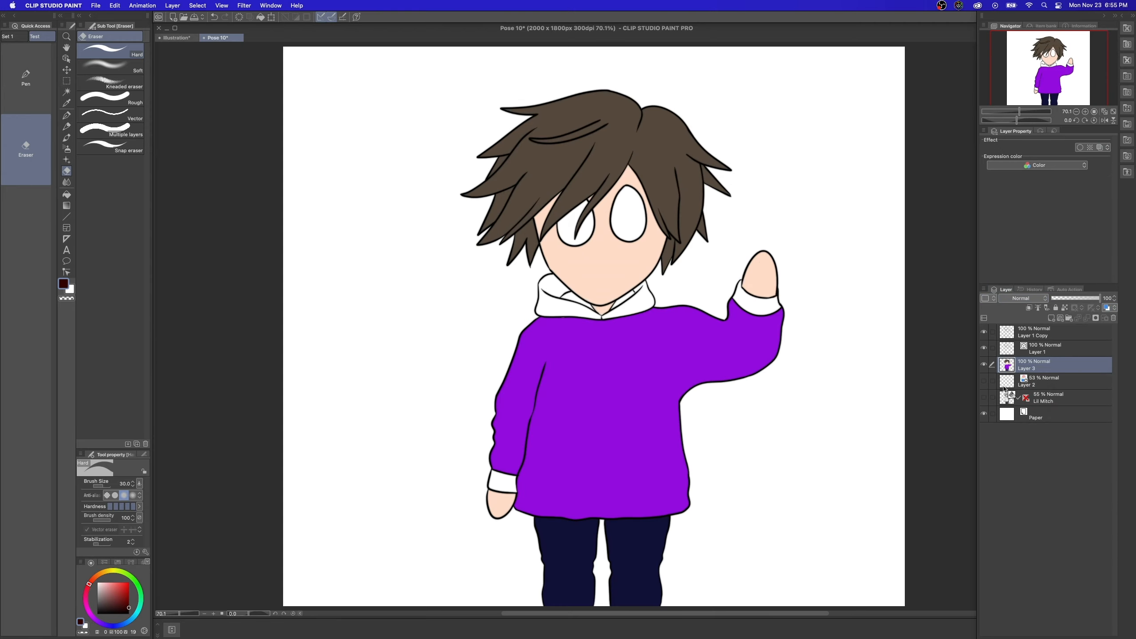
Add the custom set's Shadow auto action to the Quick Access palette and run it from there on Layer 3
right_click(12, 251)
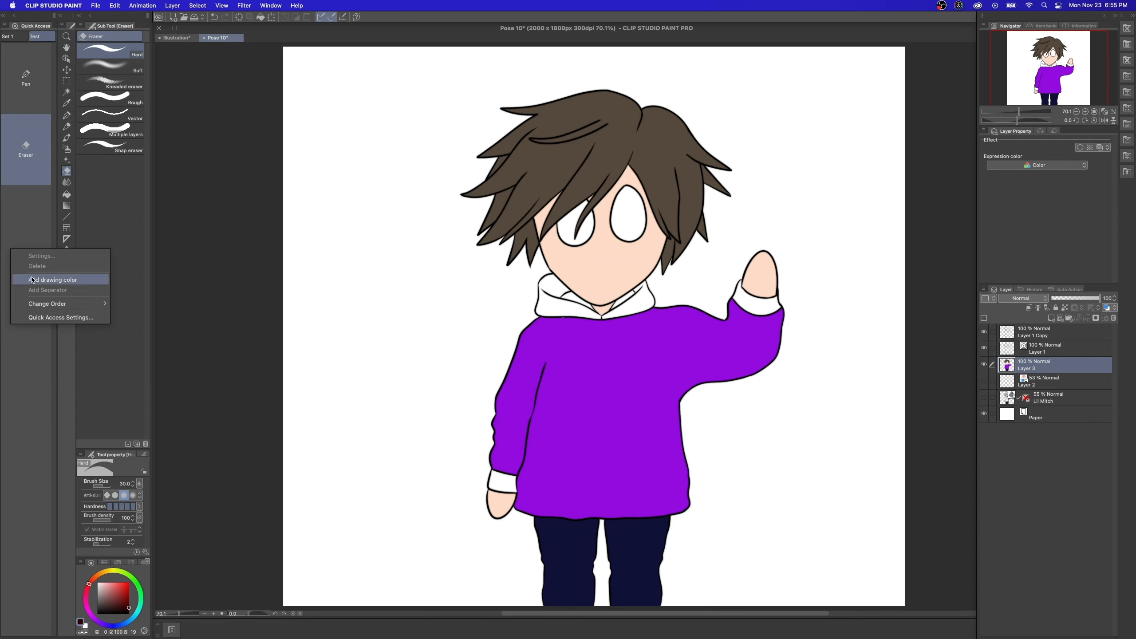
click(50, 318)
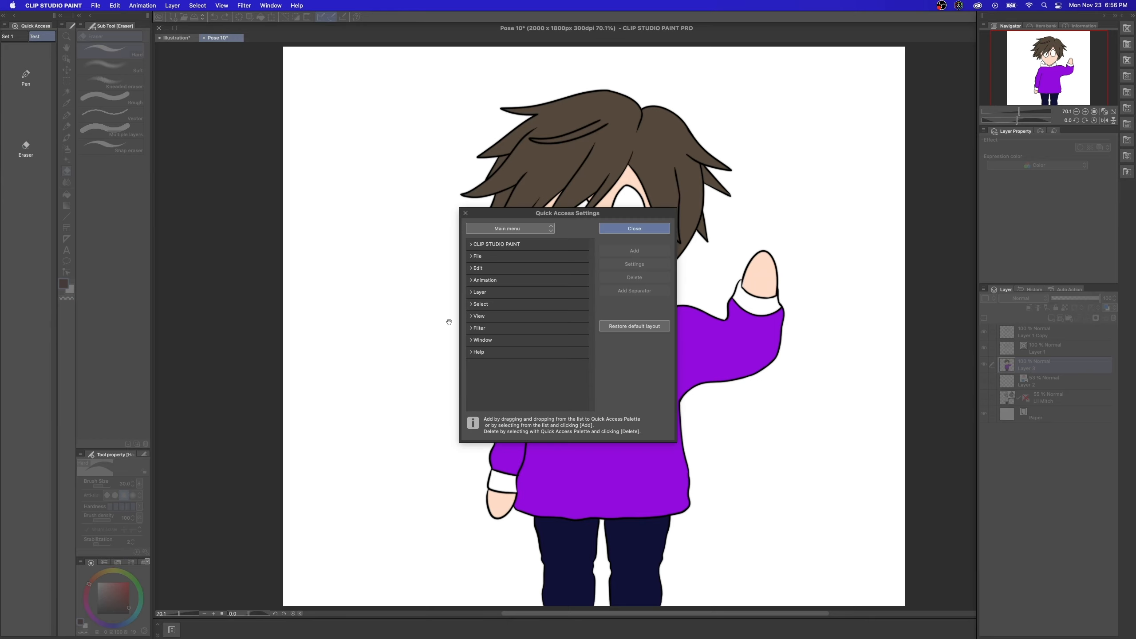
click(531, 225)
click(482, 274)
double_click(475, 256)
click(543, 267)
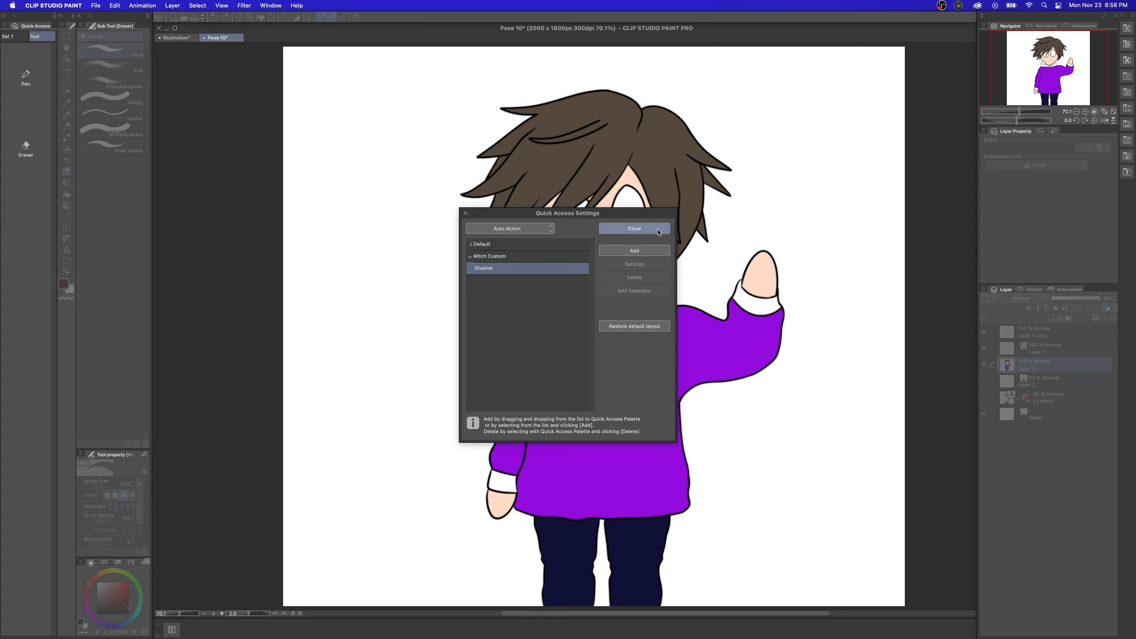
click(640, 250)
click(634, 229)
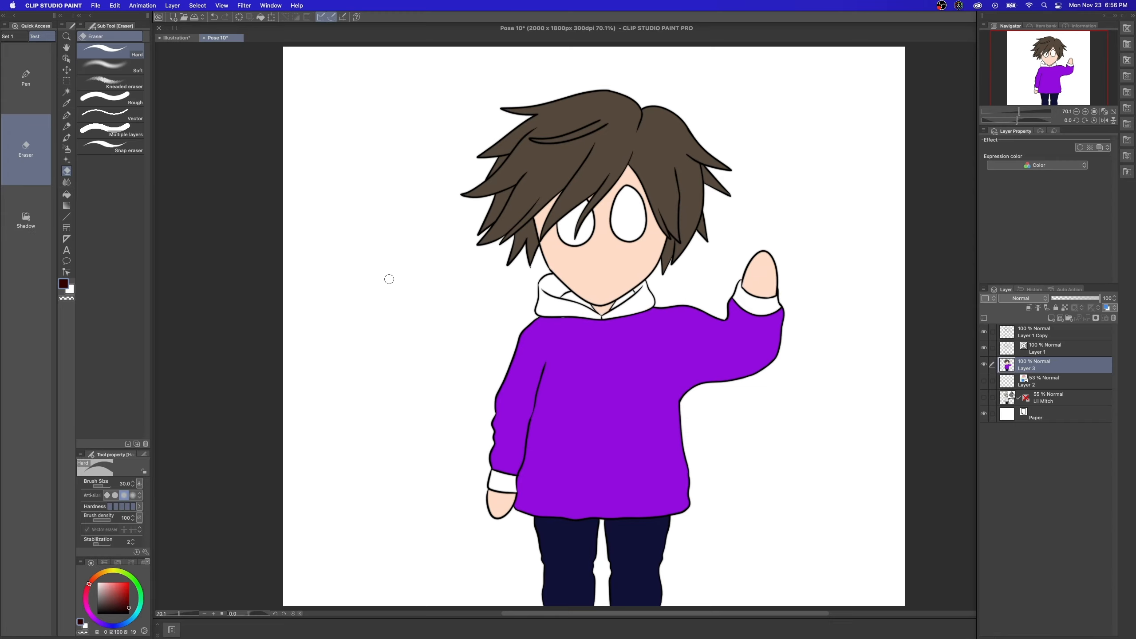
click(16, 230)
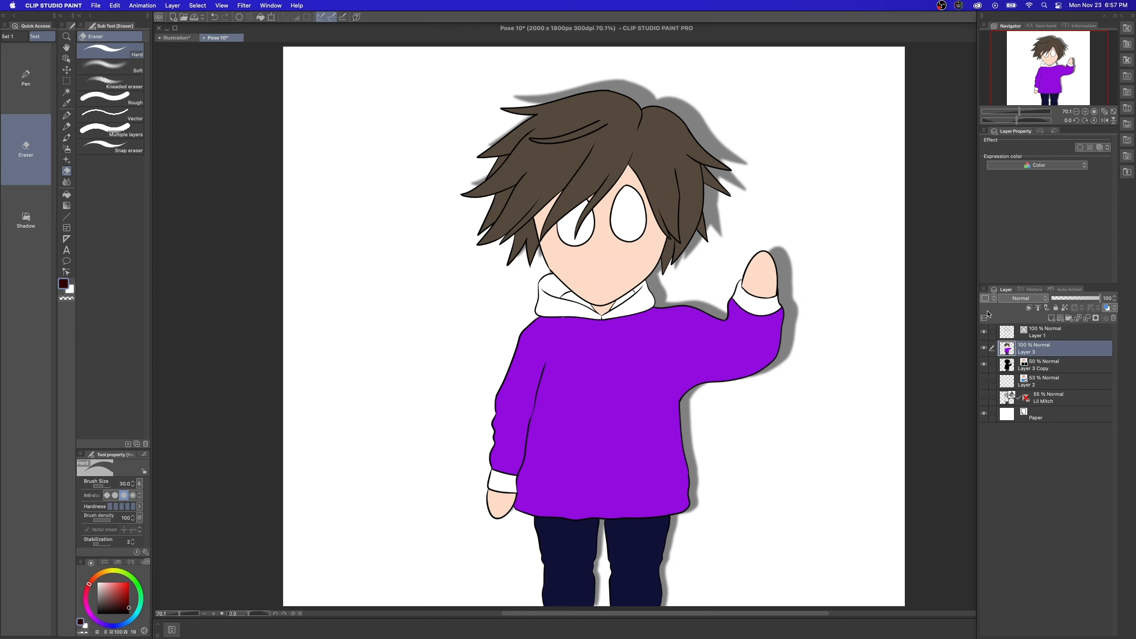
Return the auto actions to list view, collapse Shadow, and add a new auto action named Line Blur
click(1065, 289)
click(985, 291)
click(1011, 305)
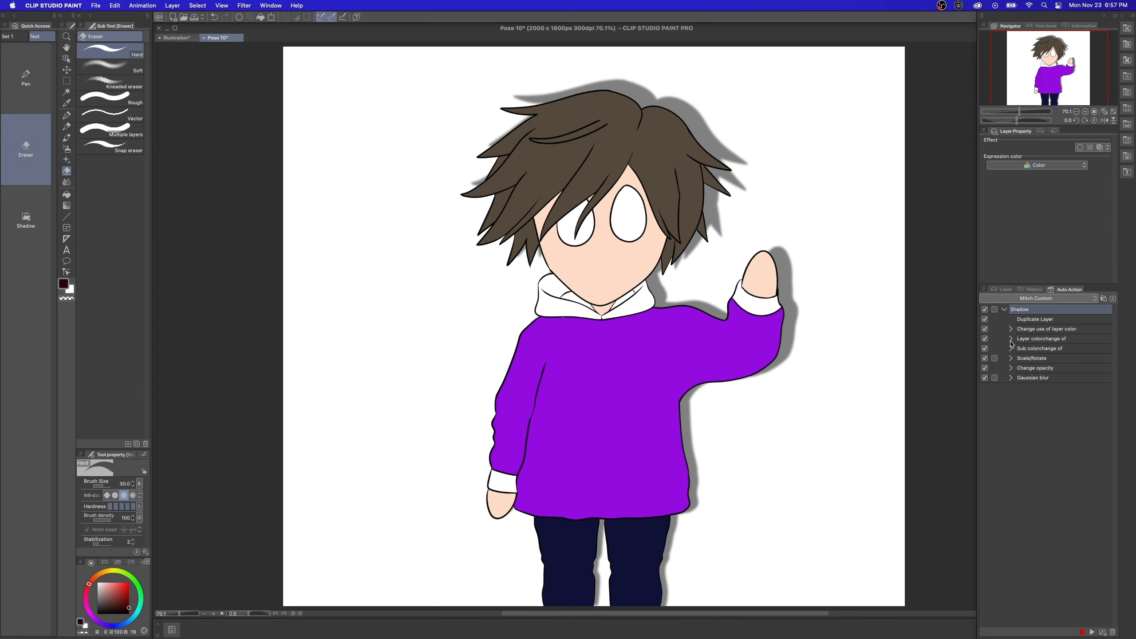
click(1004, 309)
right_click(1033, 333)
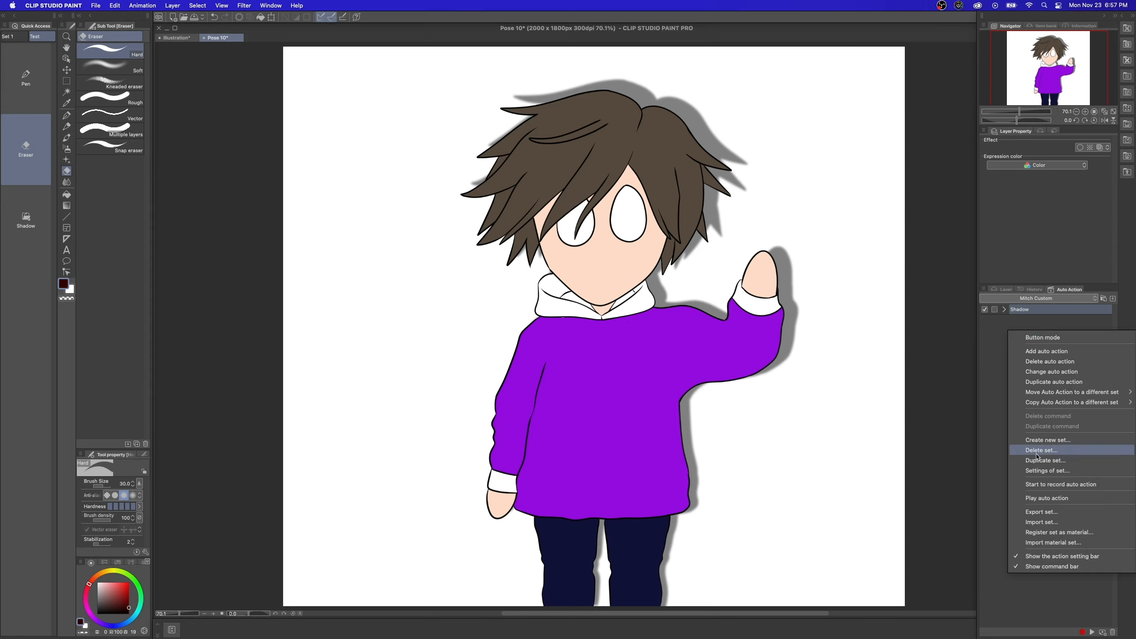
click(1054, 352)
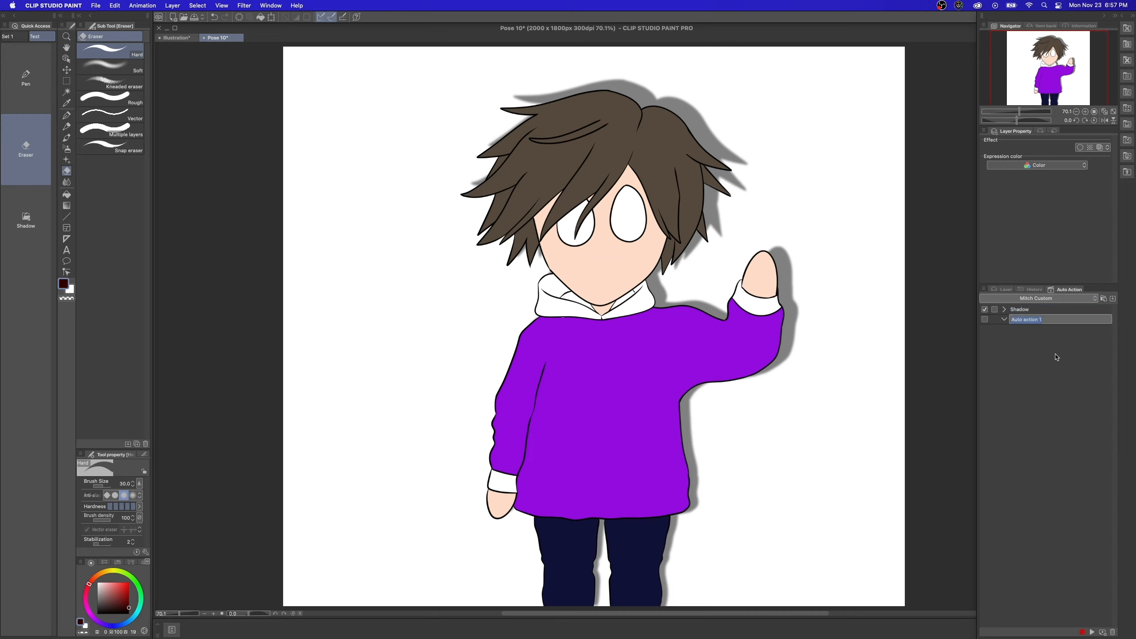
text(Line Blur)
key(Return)
Select the Layer 1 line art and start recording the Line Blur auto action
click(1006, 290)
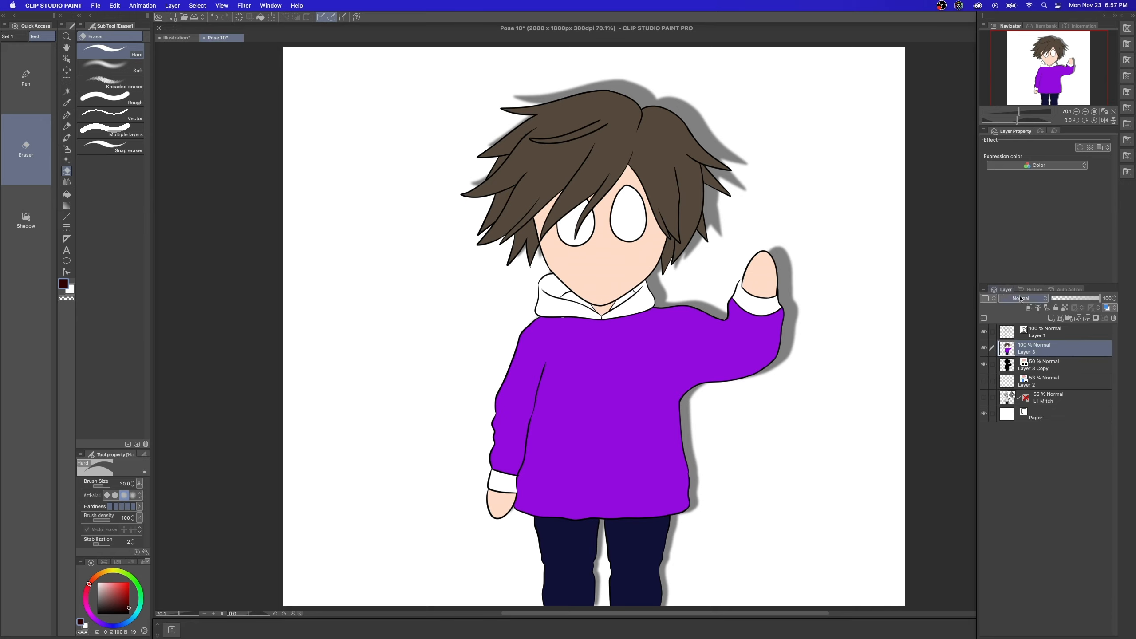
click(1052, 337)
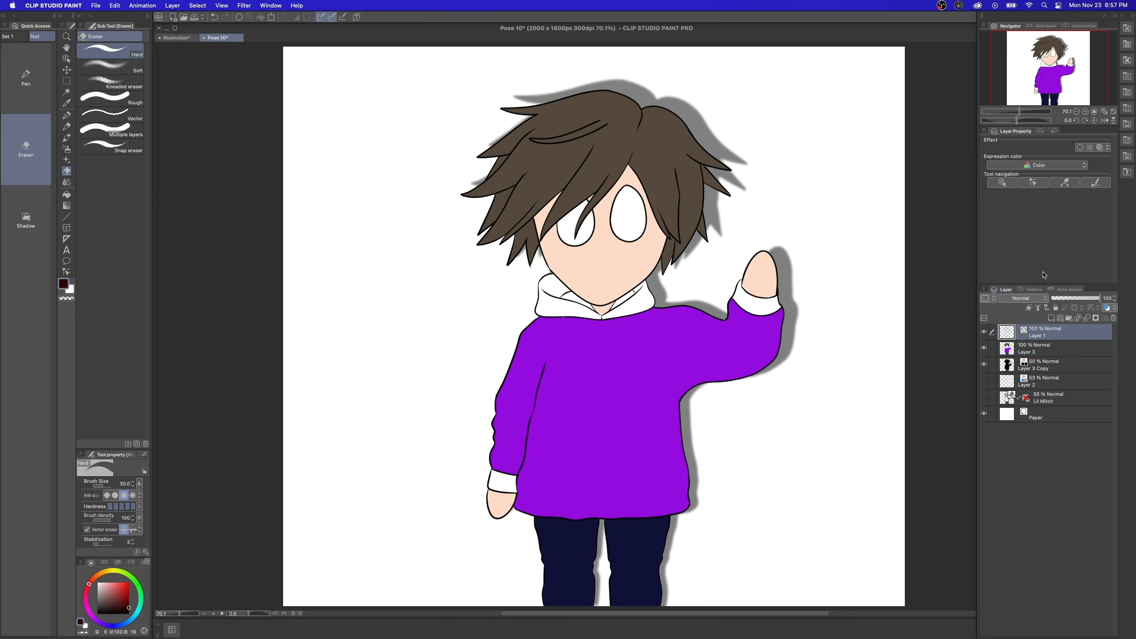
click(1065, 289)
click(1082, 632)
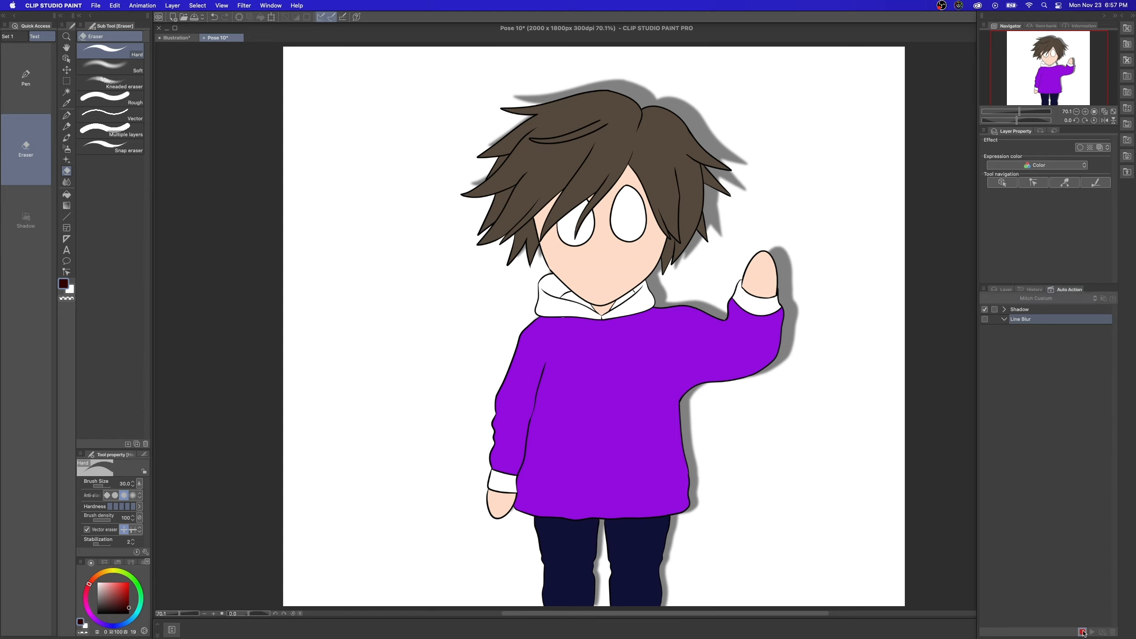
Duplicate Layer 1 and rasterize the copy
click(1006, 290)
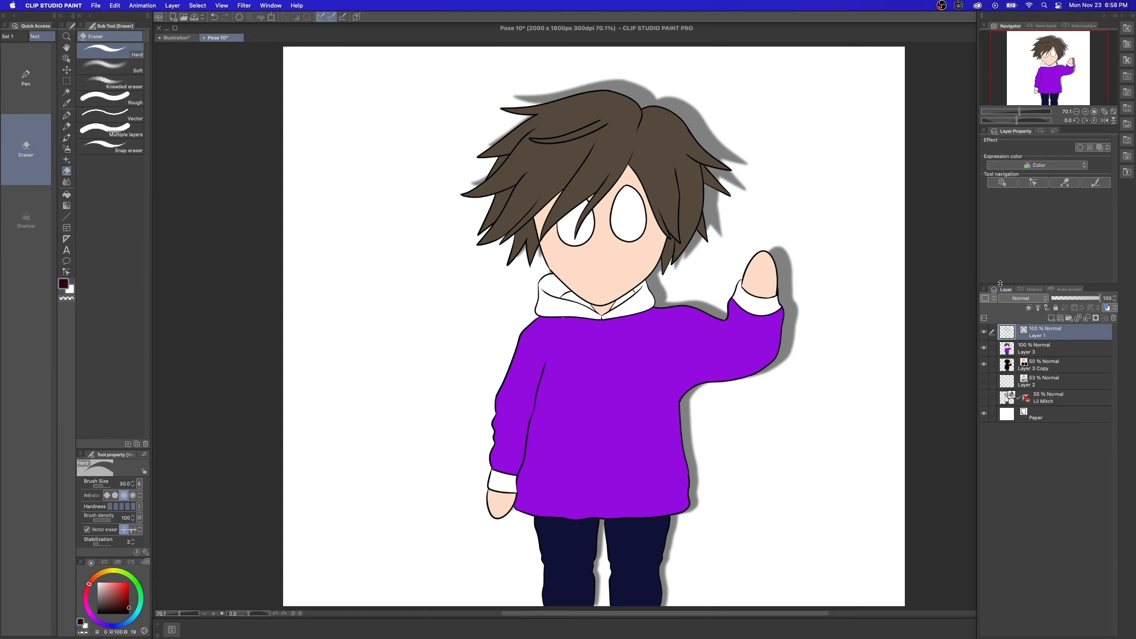
right_click(1050, 336)
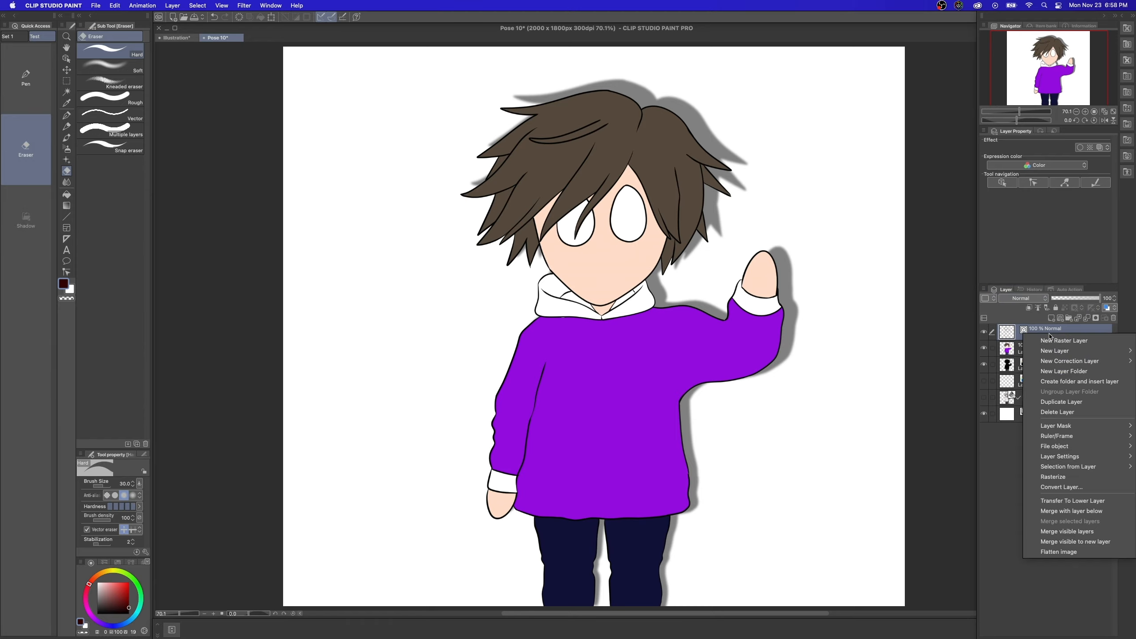
click(1062, 402)
right_click(1046, 338)
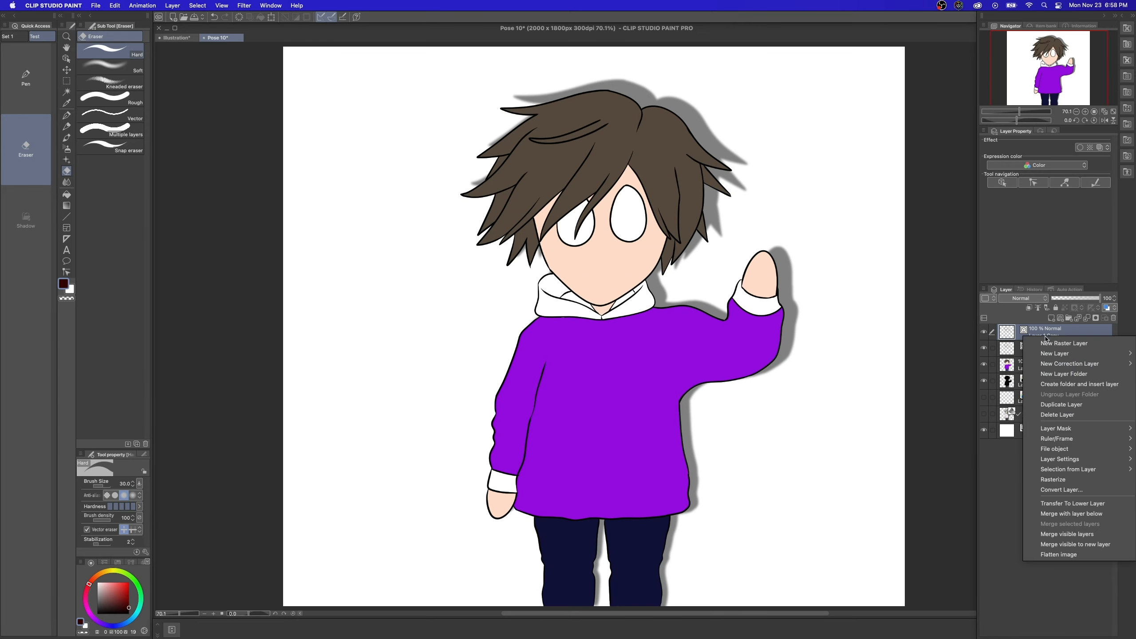
click(1055, 479)
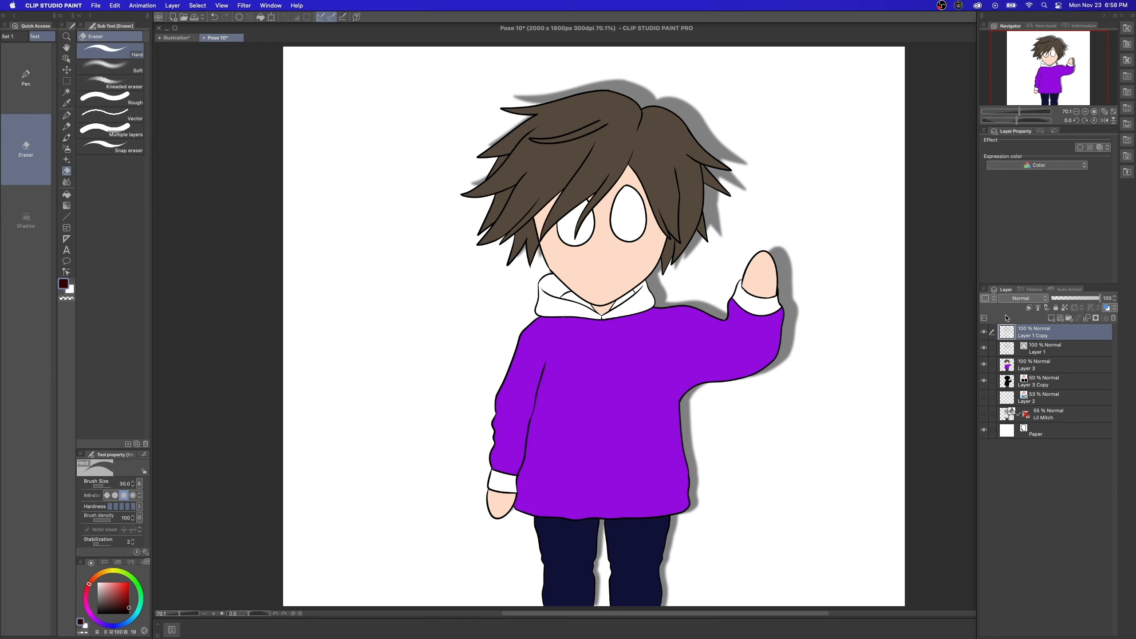
Apply a Gaussian blur with a strength of 6 to Layer 1 Copy and stop recording the Line Blur action
click(245, 5)
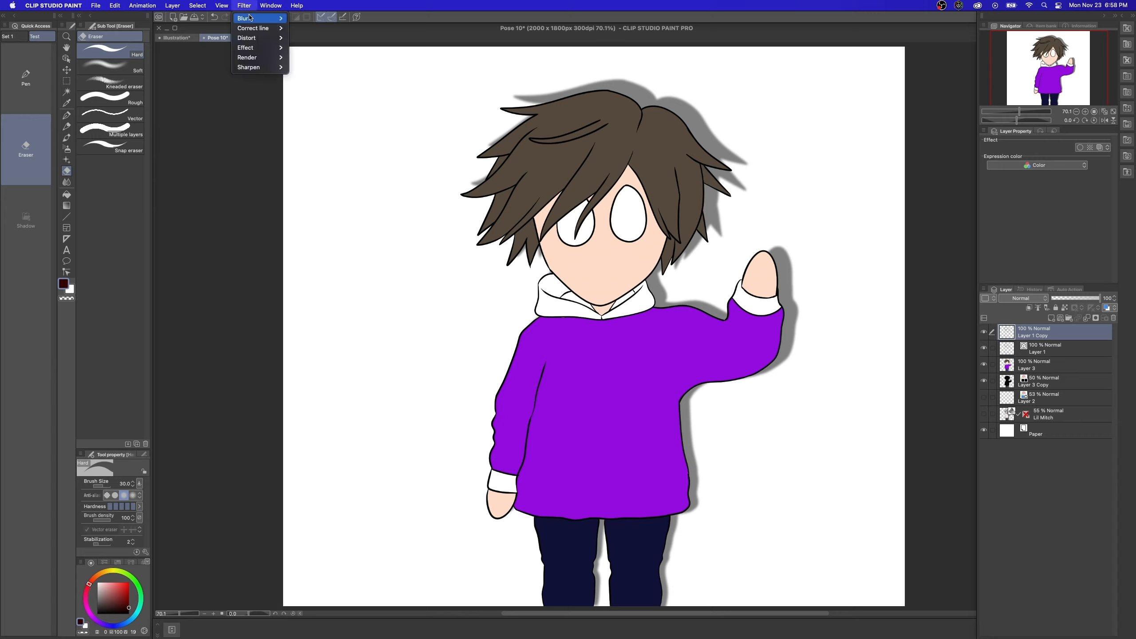
mouse_move(276, 20)
click(314, 38)
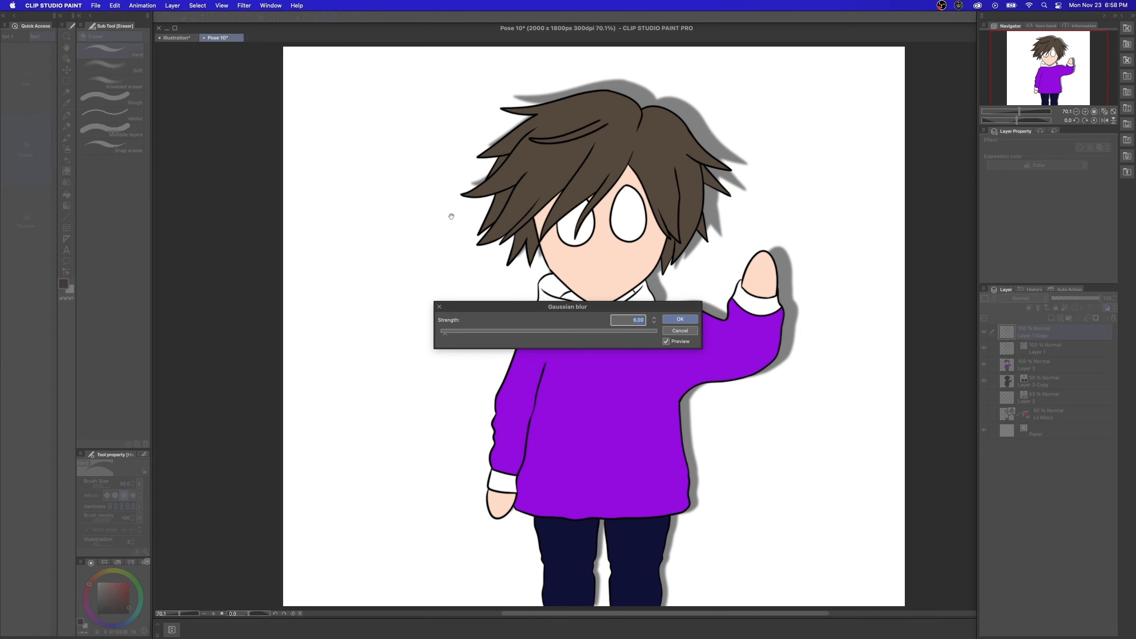
click(454, 331)
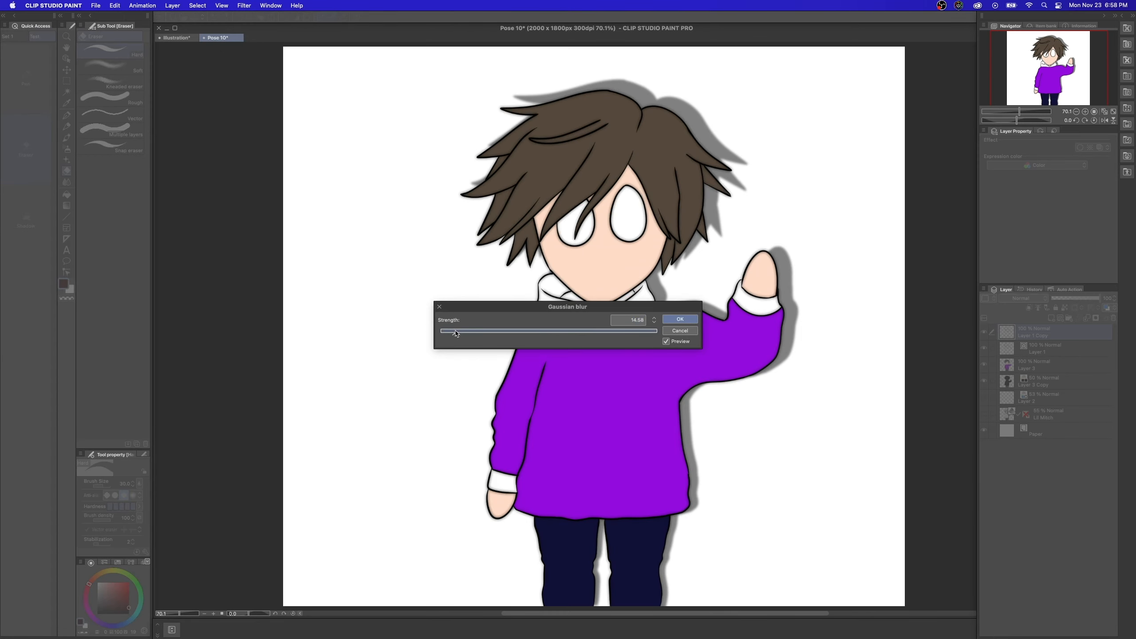
drag(491, 333, 461, 335)
drag(453, 336, 447, 335)
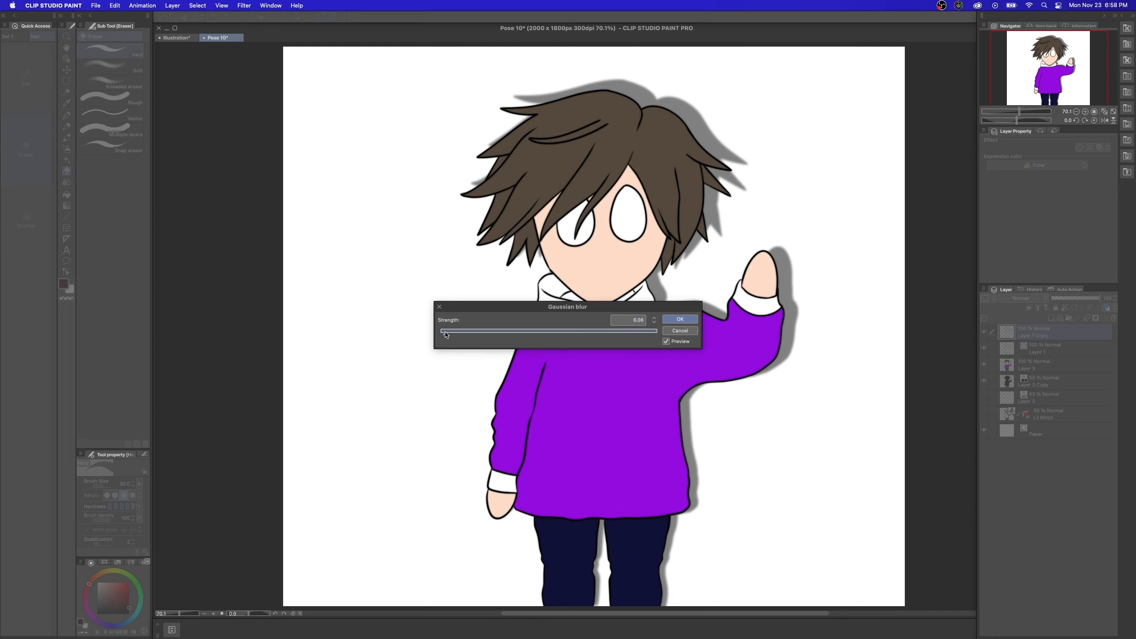
click(654, 322)
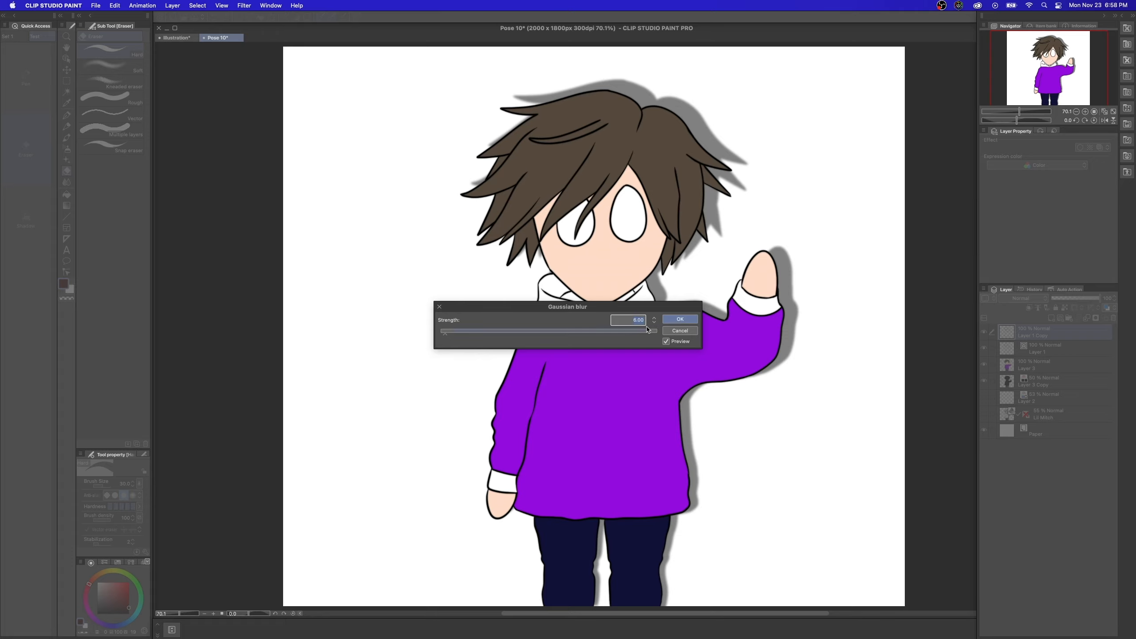
click(680, 319)
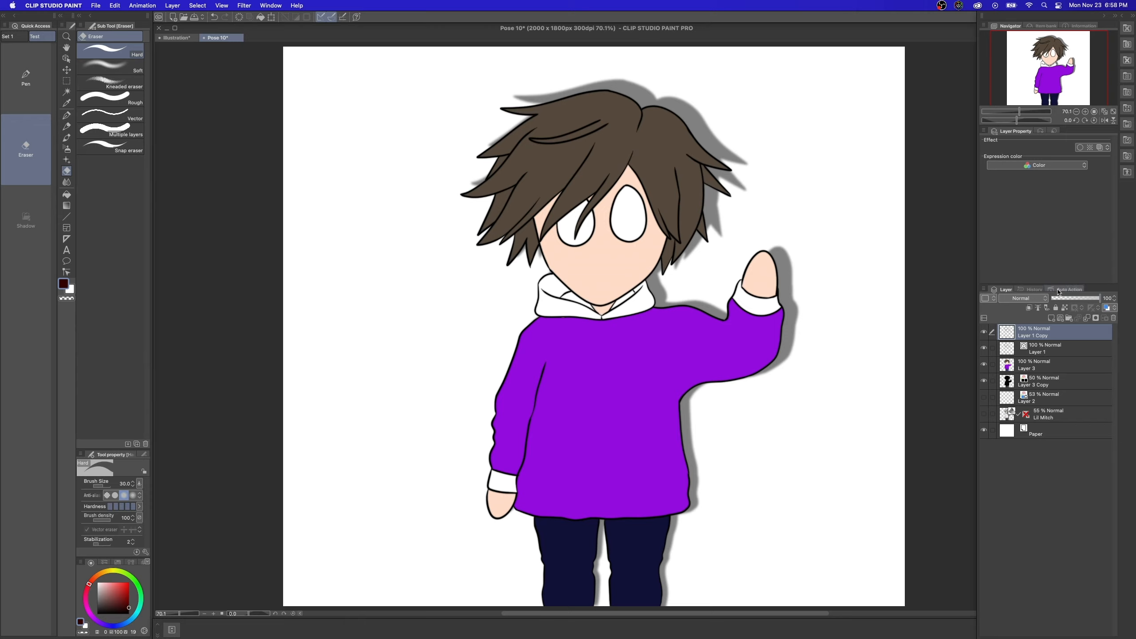
click(1058, 291)
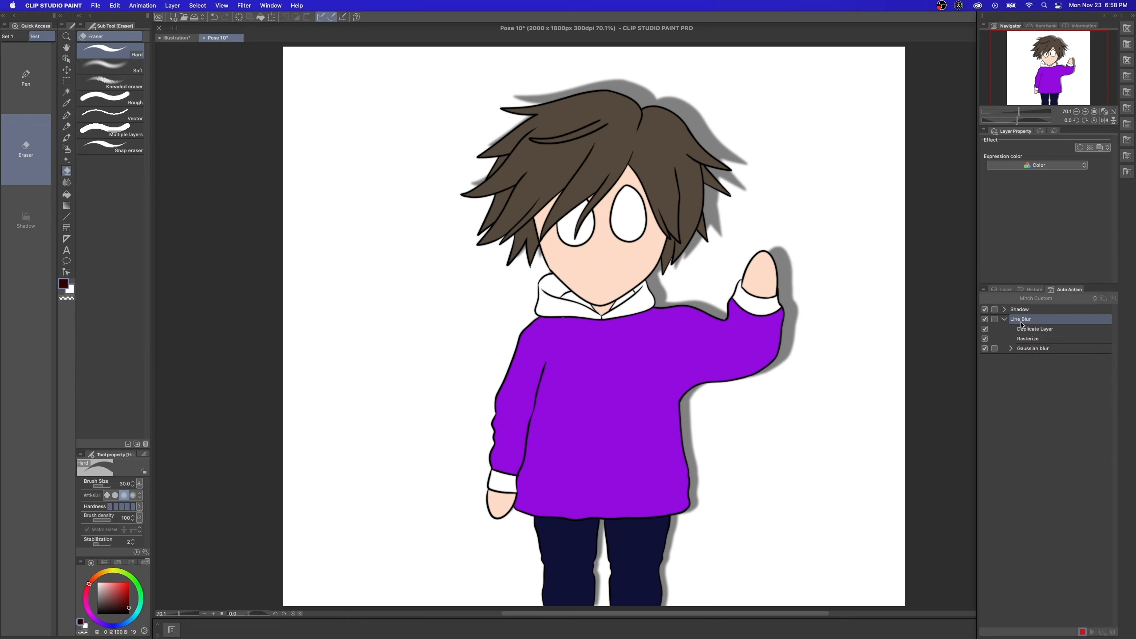
click(1082, 631)
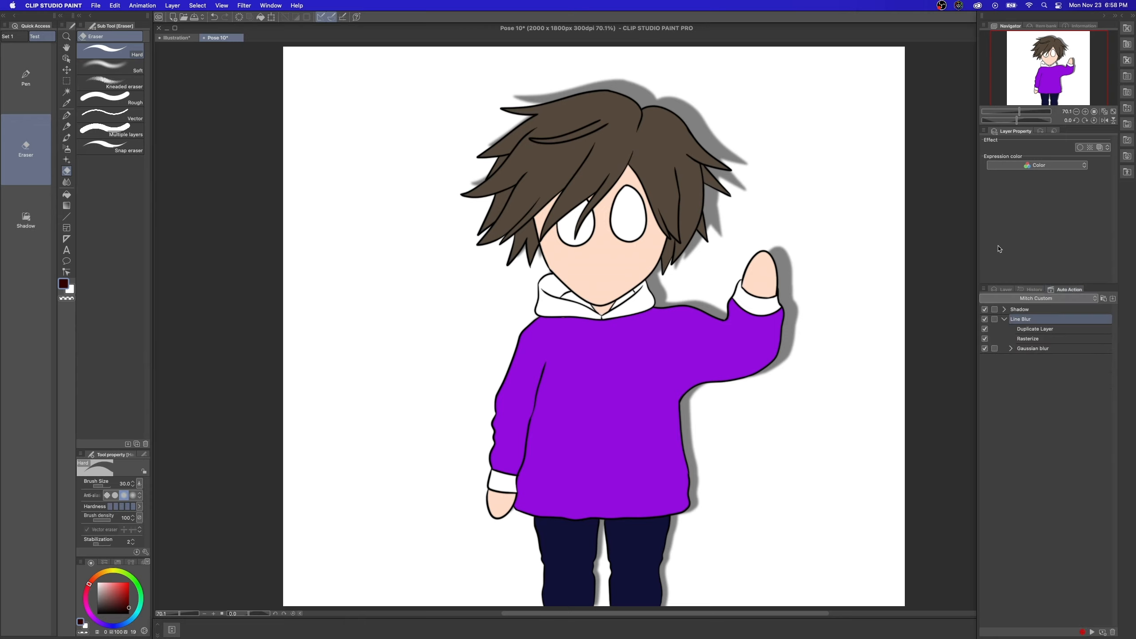
Add the Line Blur auto action from the custom set to the Quick Access palette and return to the layer list
right_click(16, 282)
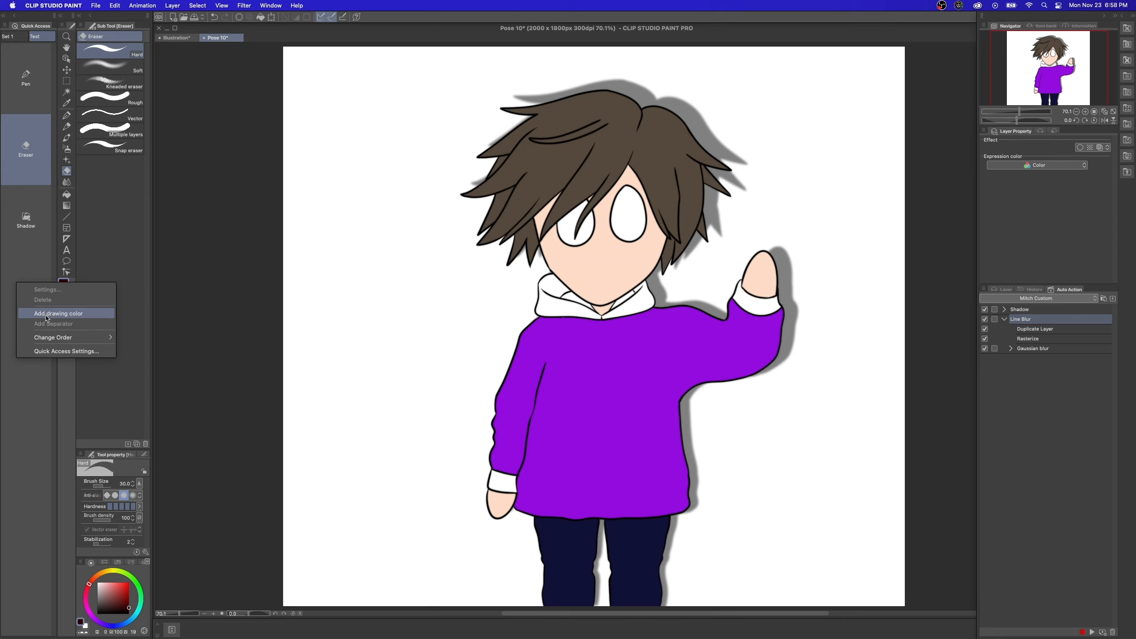
click(57, 351)
click(491, 229)
click(479, 275)
click(489, 256)
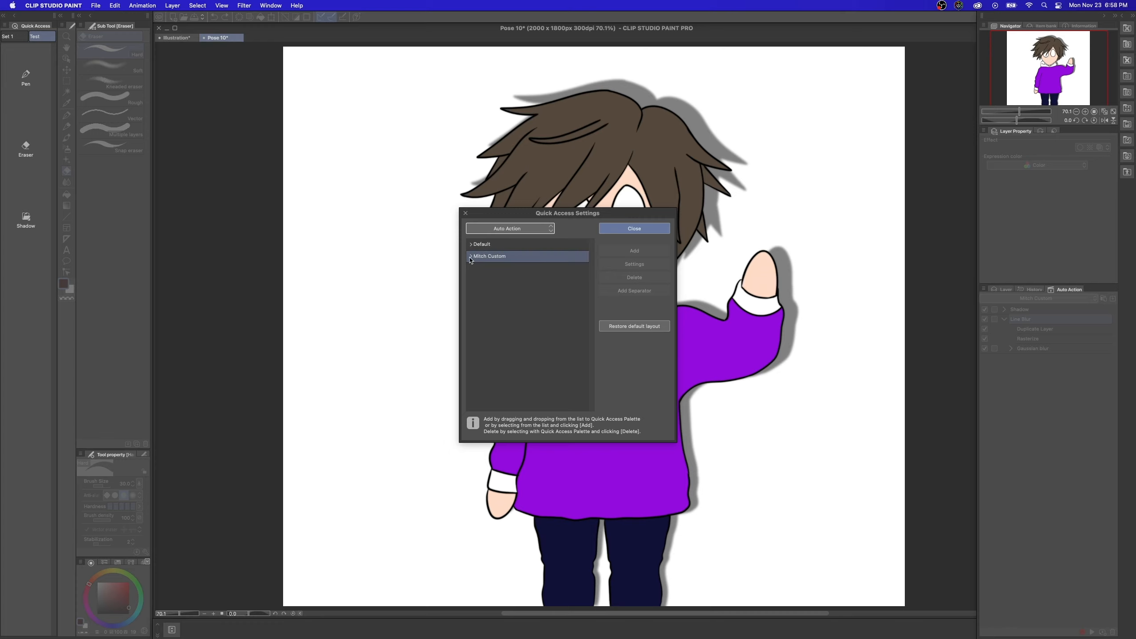
click(470, 256)
click(490, 279)
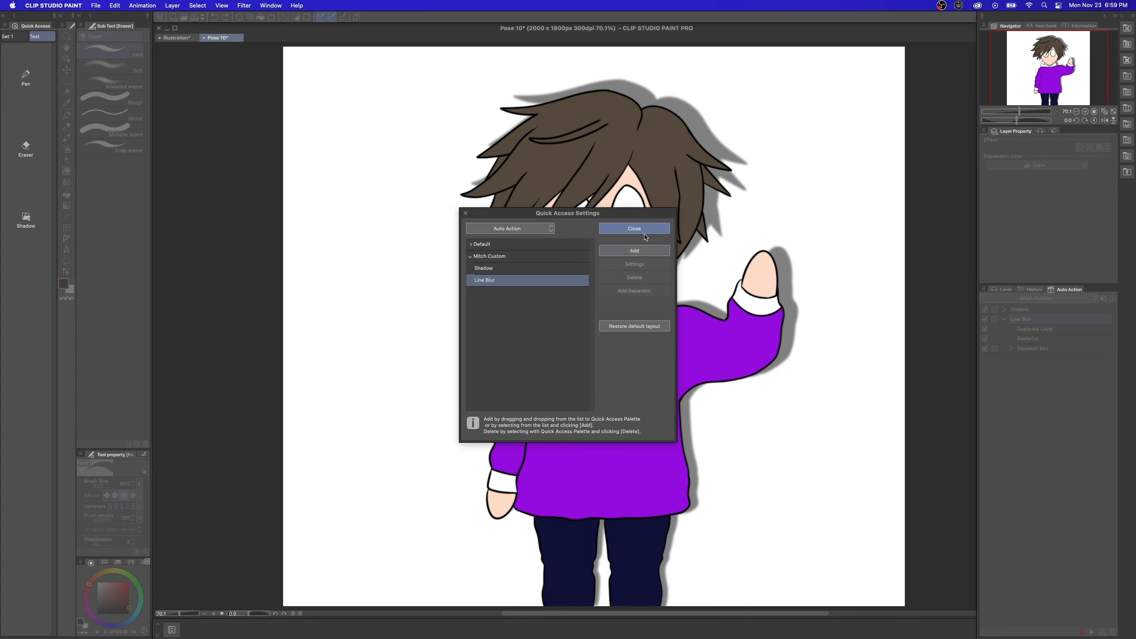
click(637, 249)
click(634, 228)
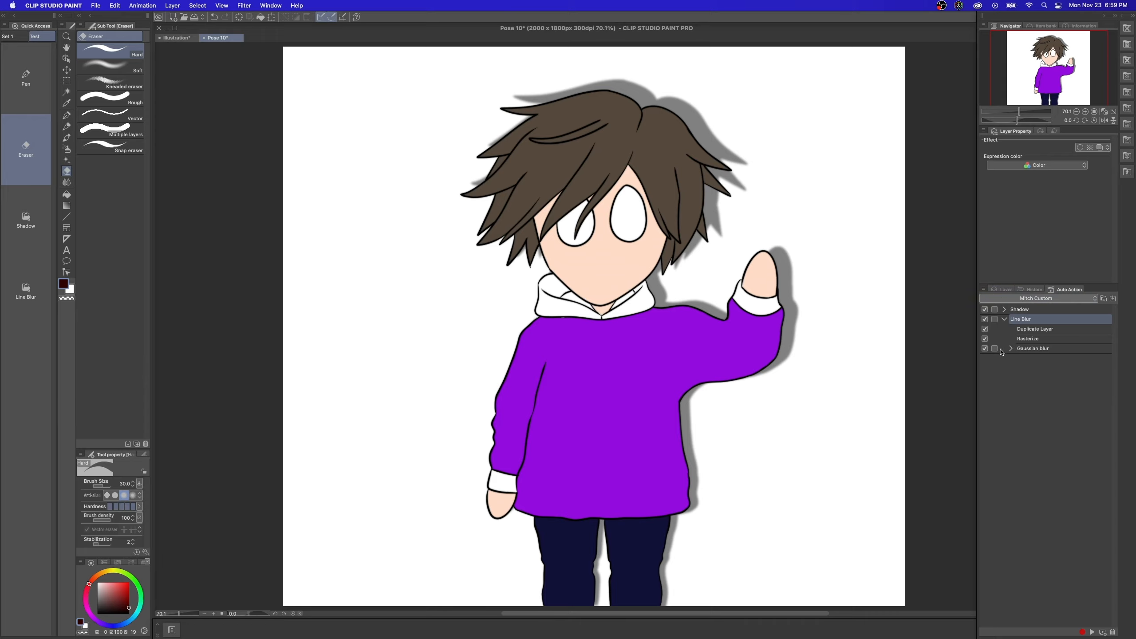
click(1003, 289)
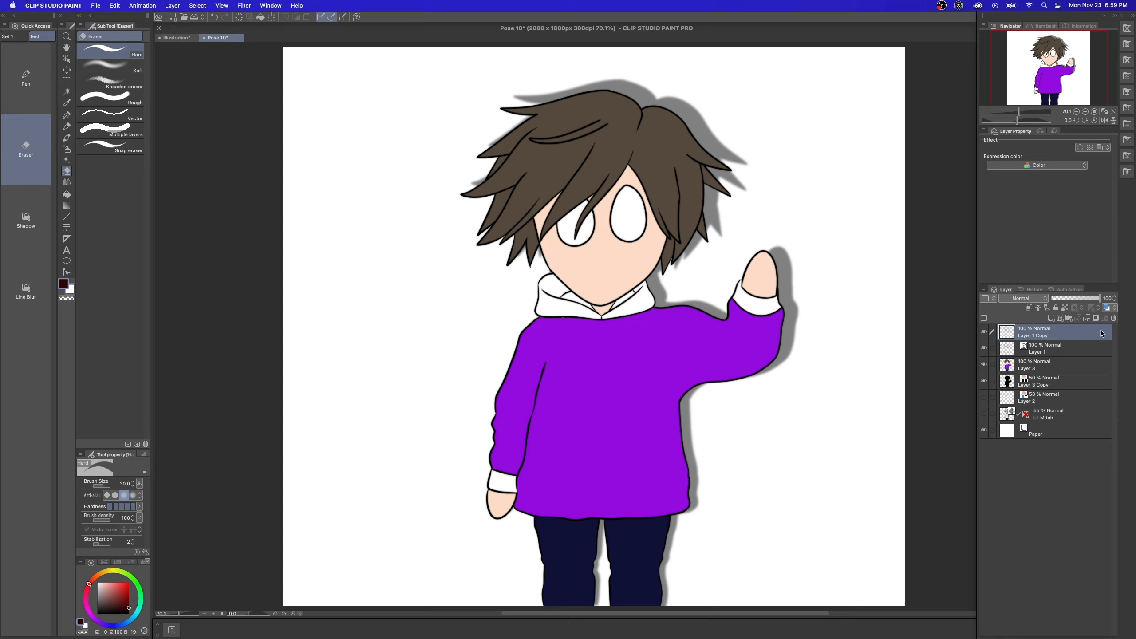
Delete Layer 1 Copy and run the Line Blur action from Quick Access on Layer 1
click(1113, 318)
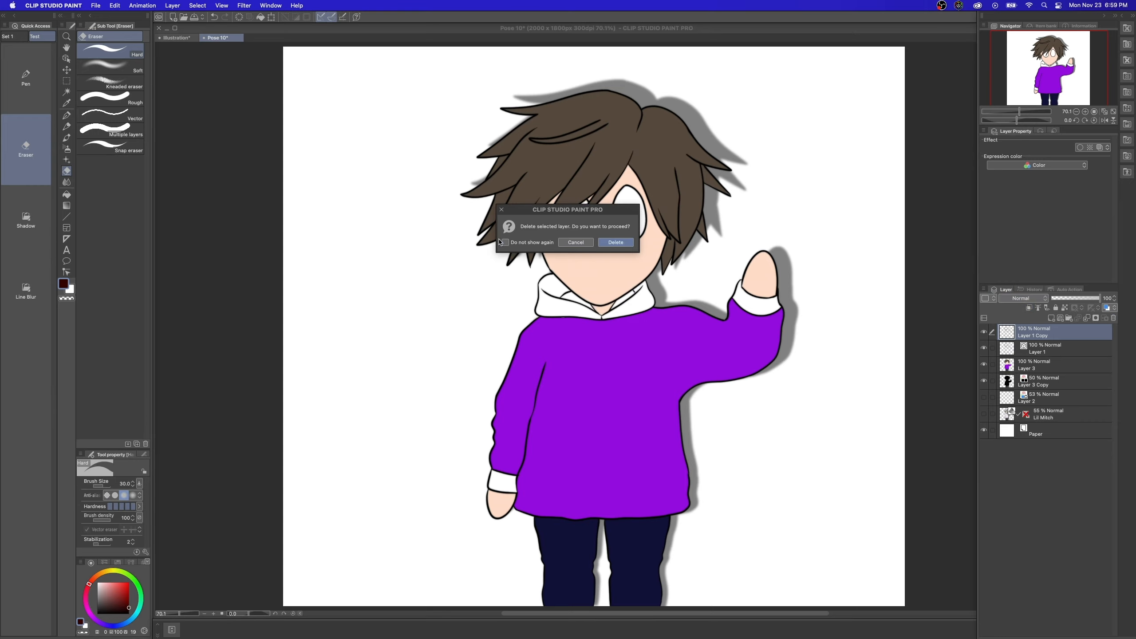
click(616, 243)
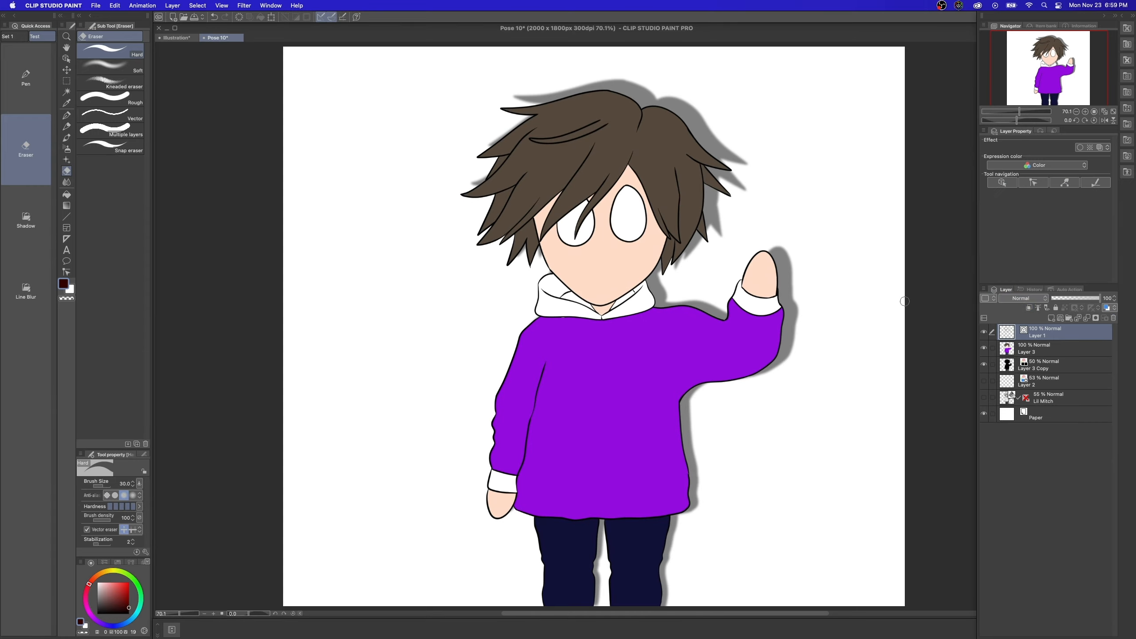
click(45, 300)
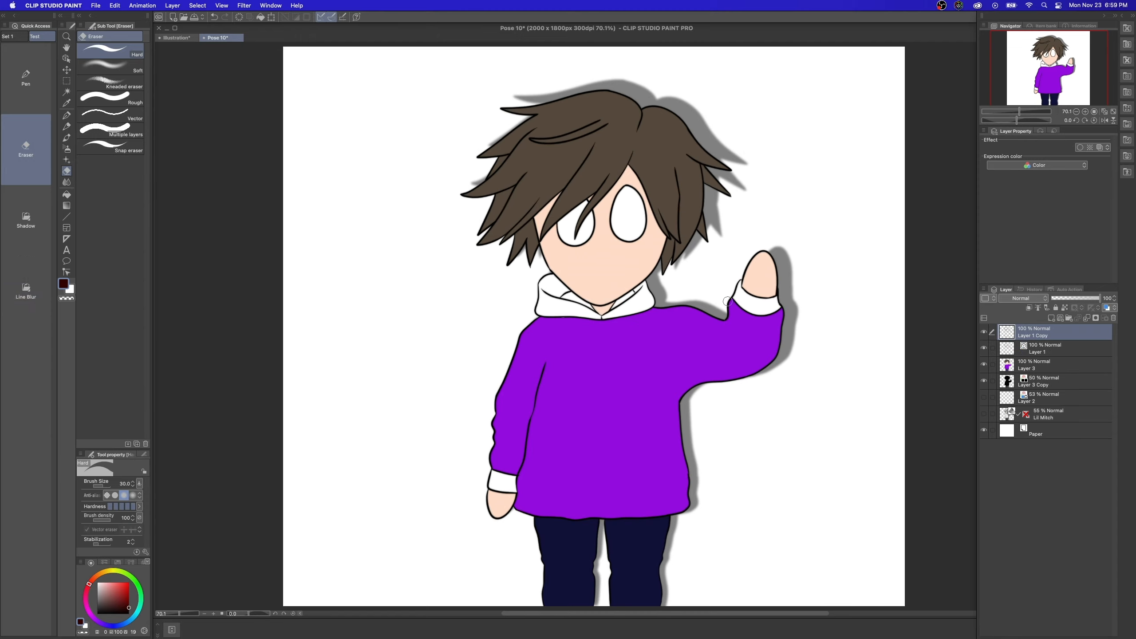
Delete the blurred Layer 1 Copy and make the Gaussian blur step of the Line Blur auto action prompt for its settings
click(1113, 320)
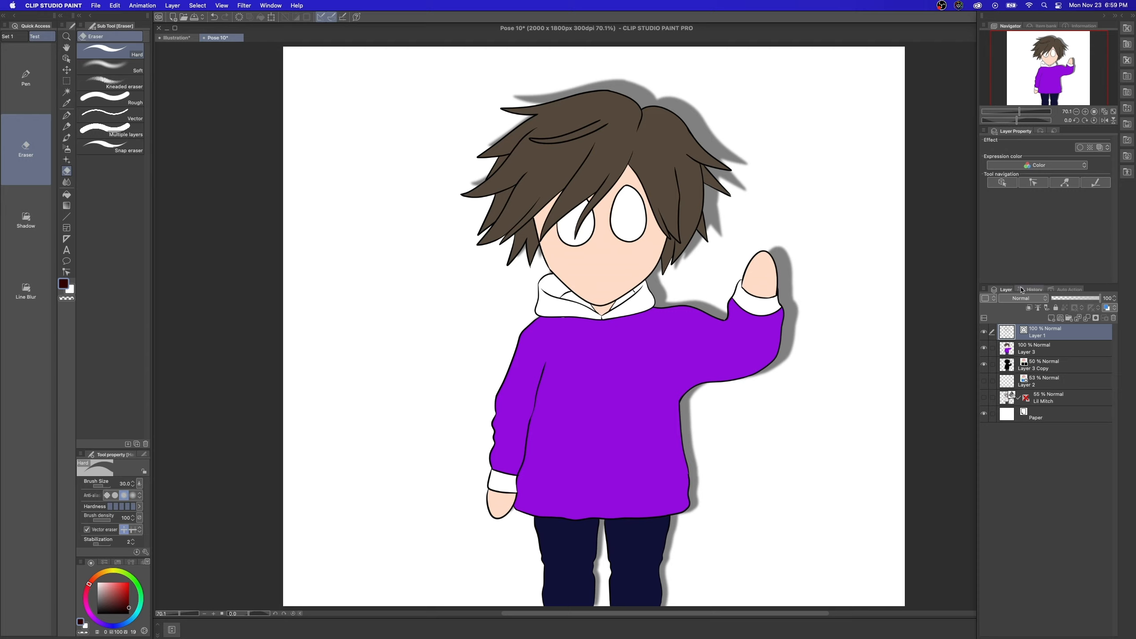
click(1068, 289)
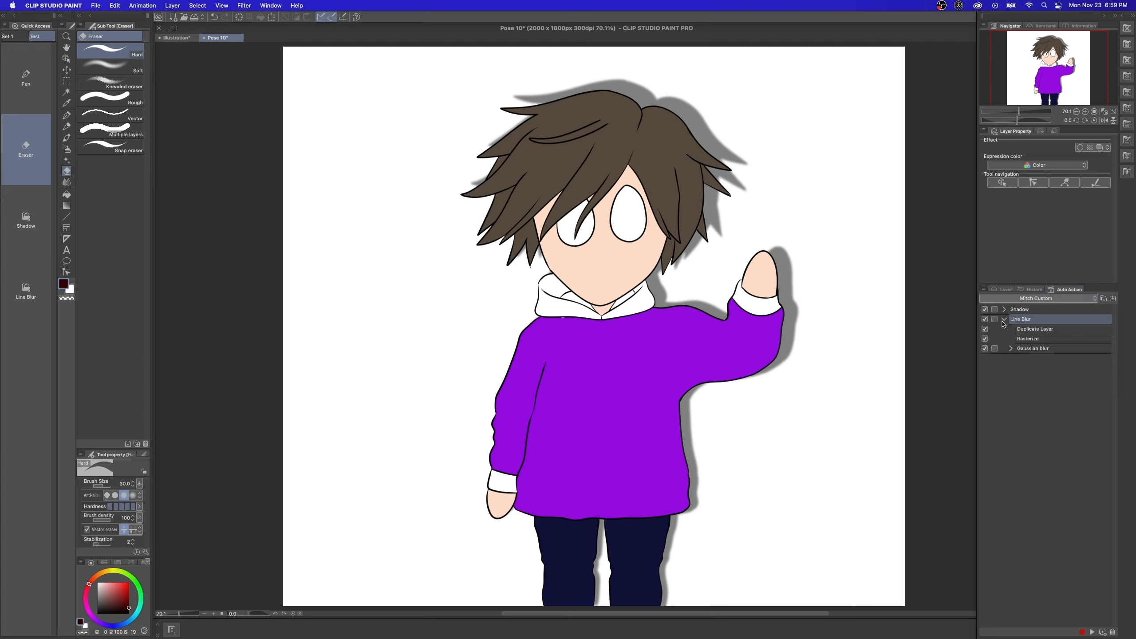
click(994, 349)
click(1010, 350)
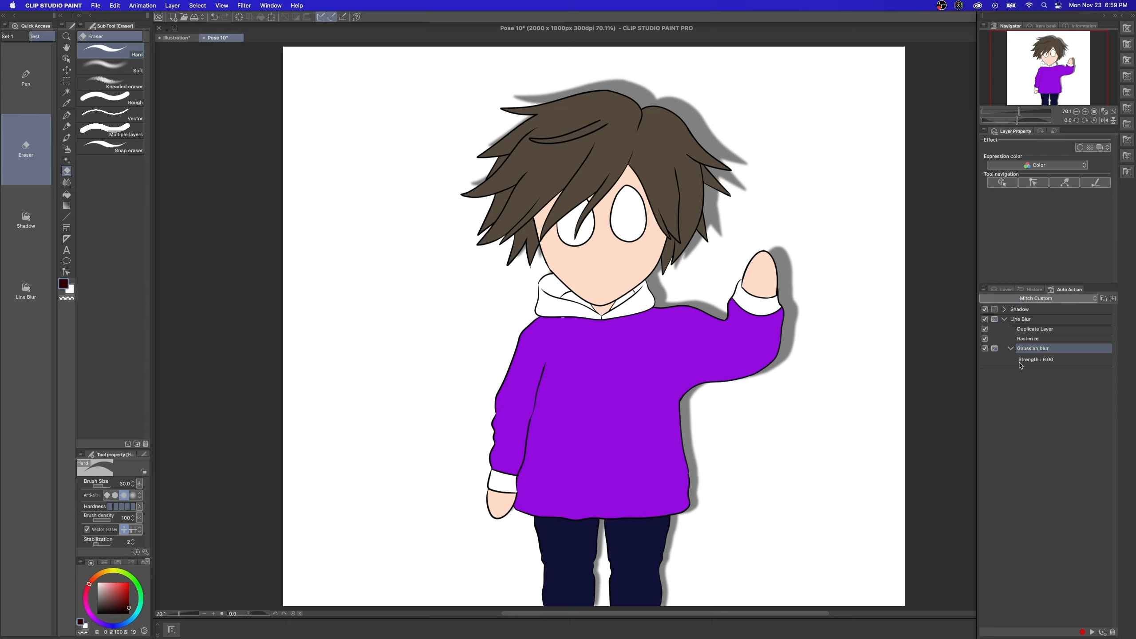
Run Line Blur from Quick Access on Layer 1, preview Gaussian blur strengths of 25.53 and 7.27, and cancel the blur
click(1004, 289)
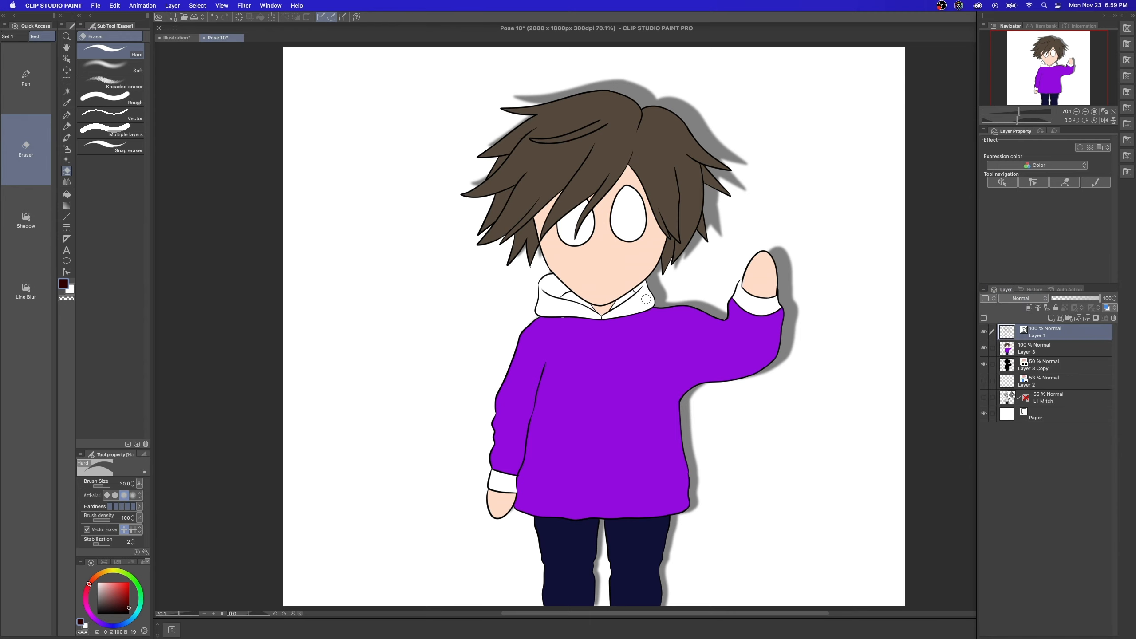
click(33, 286)
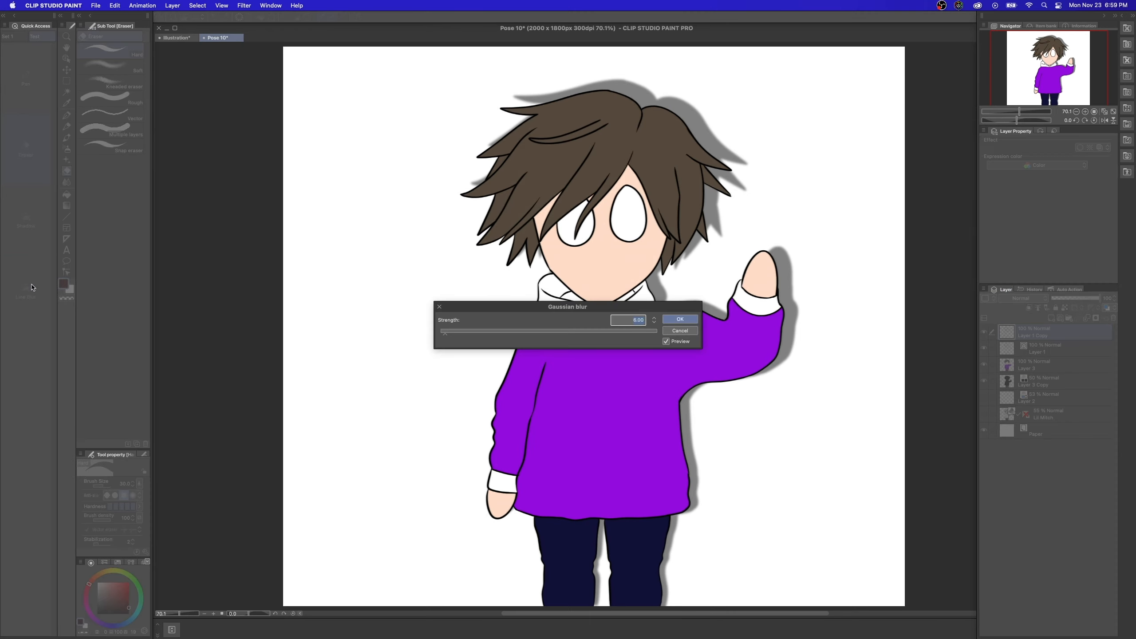
click(468, 333)
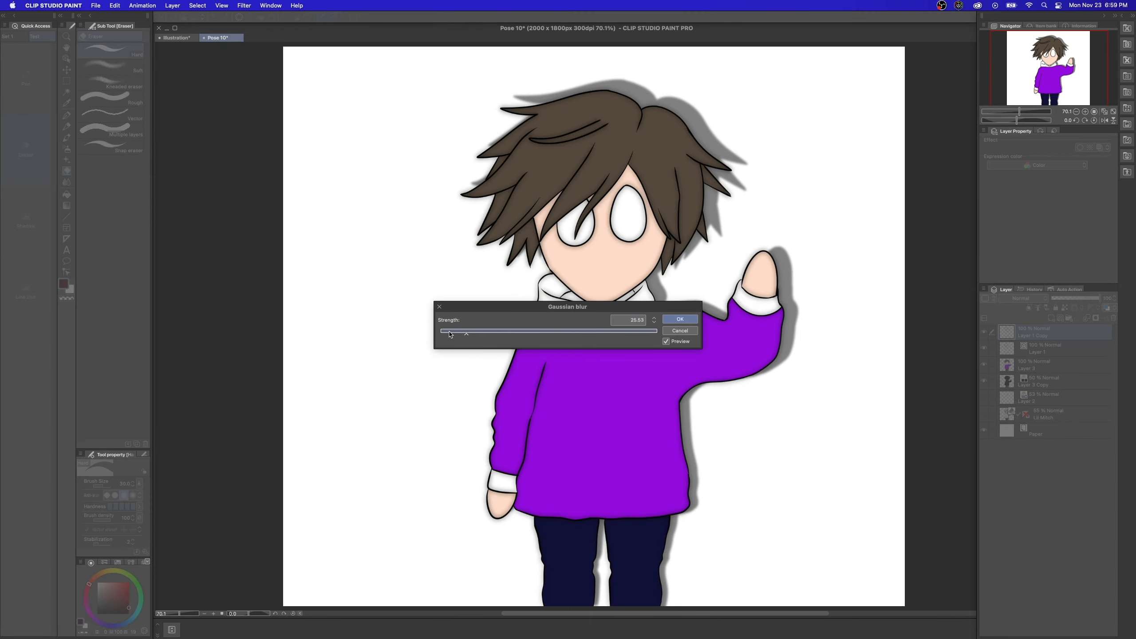
click(447, 331)
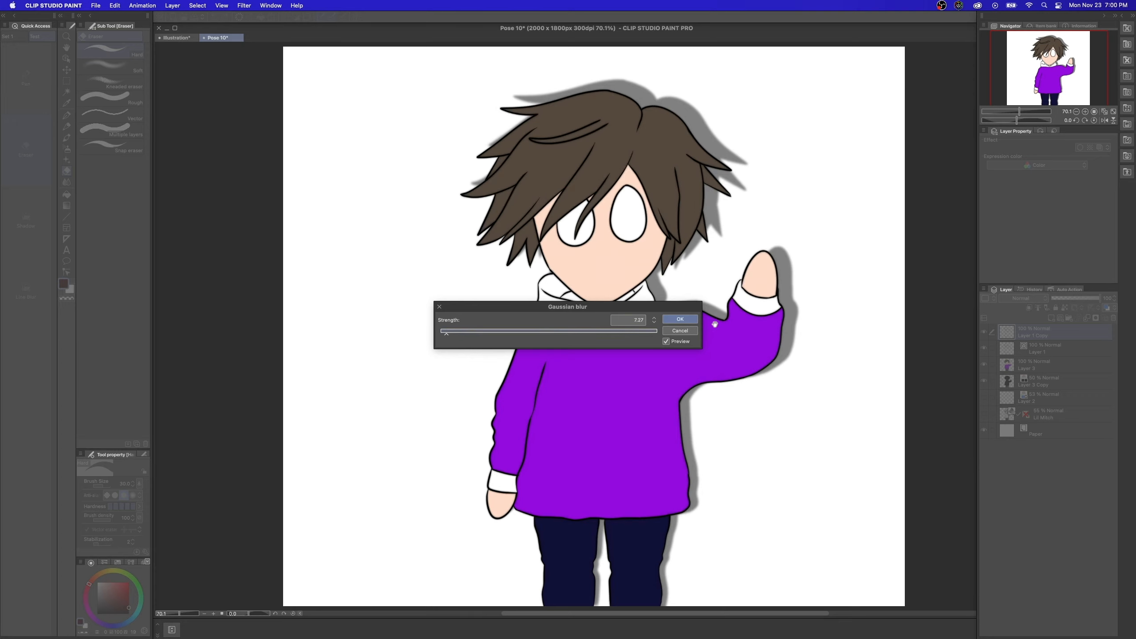
click(679, 331)
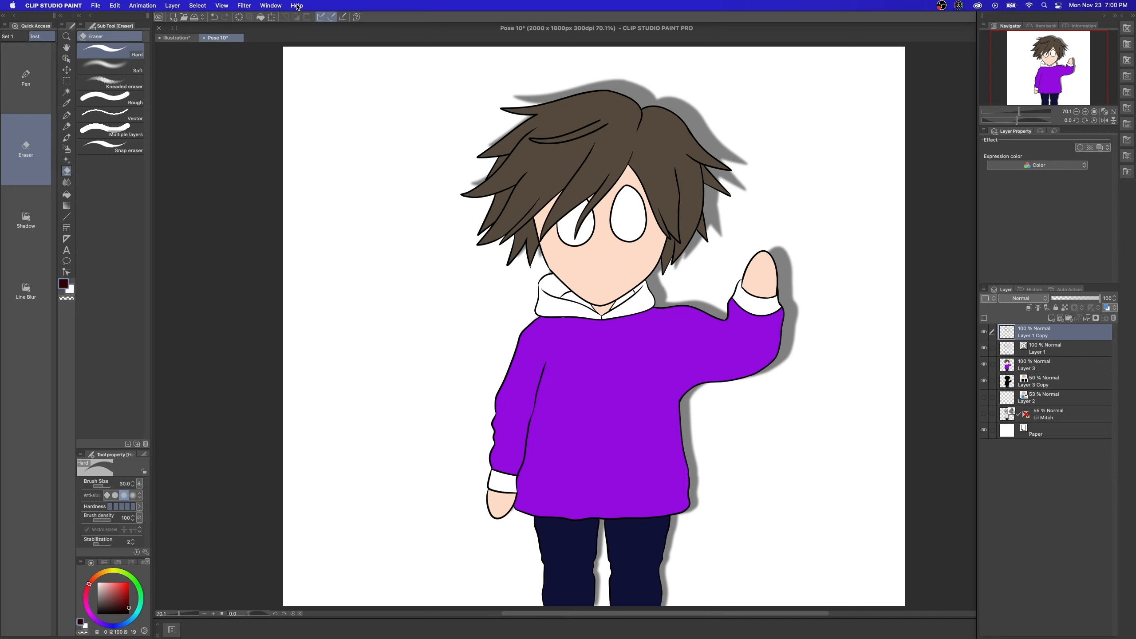
click(277, 5)
mouse_move(331, 72)
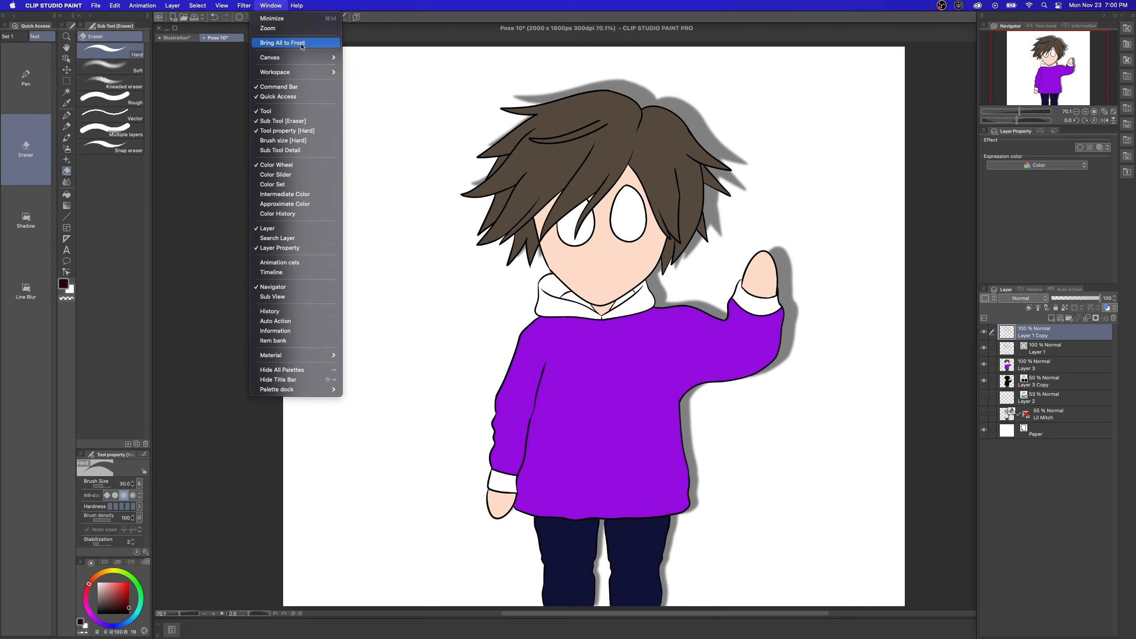
click(273, 7)
click(274, 8)
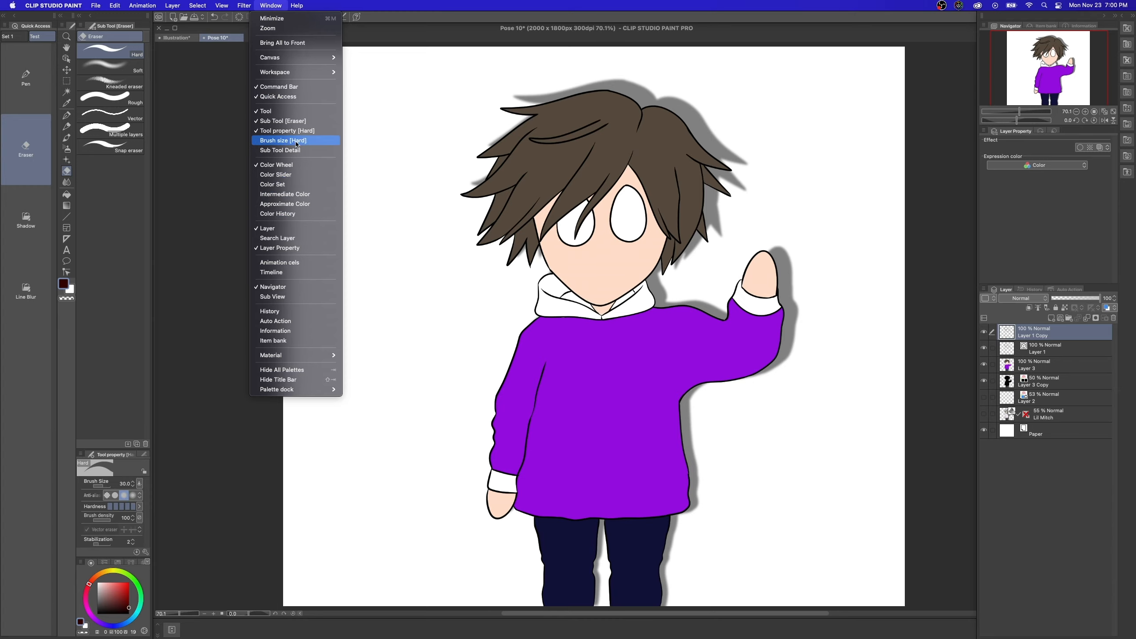
click(313, 27)
double_click(315, 77)
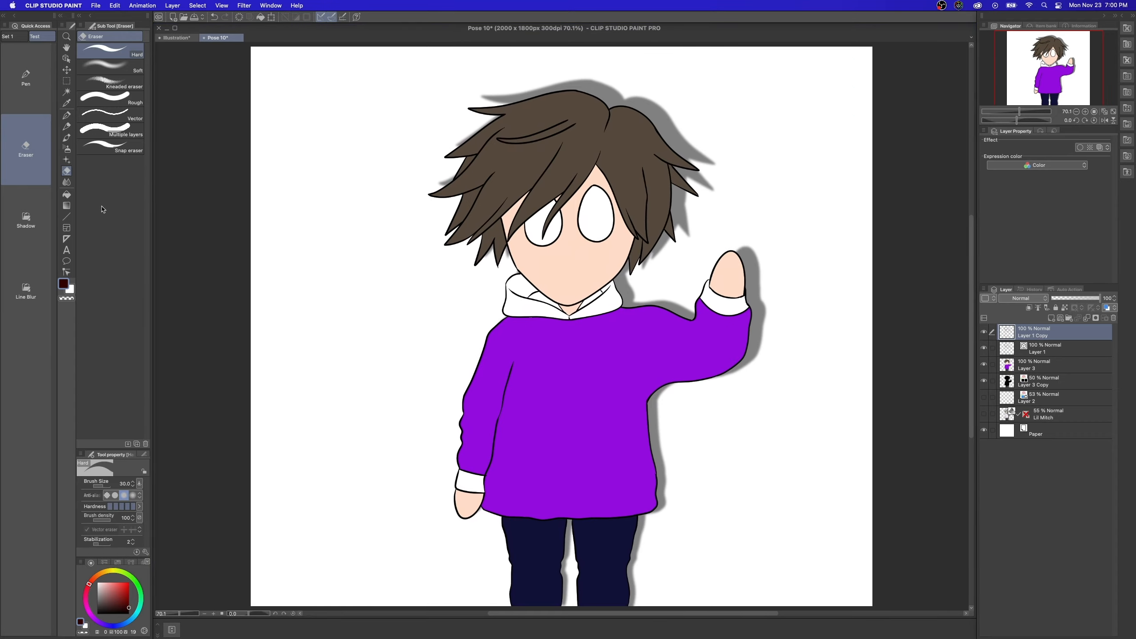
right_click(36, 342)
click(20, 356)
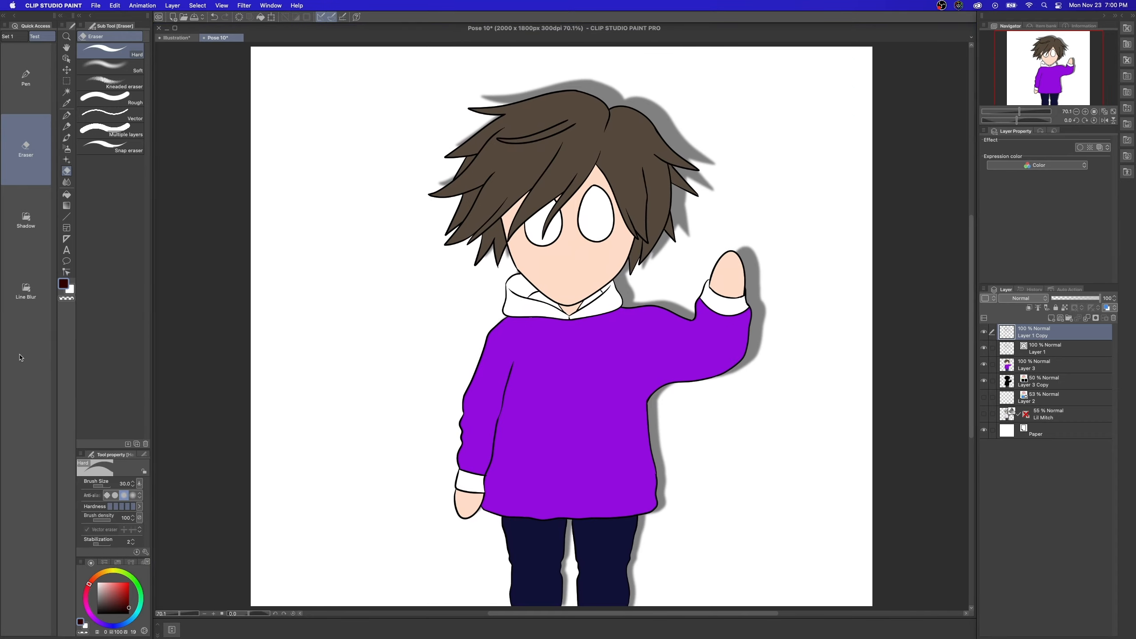